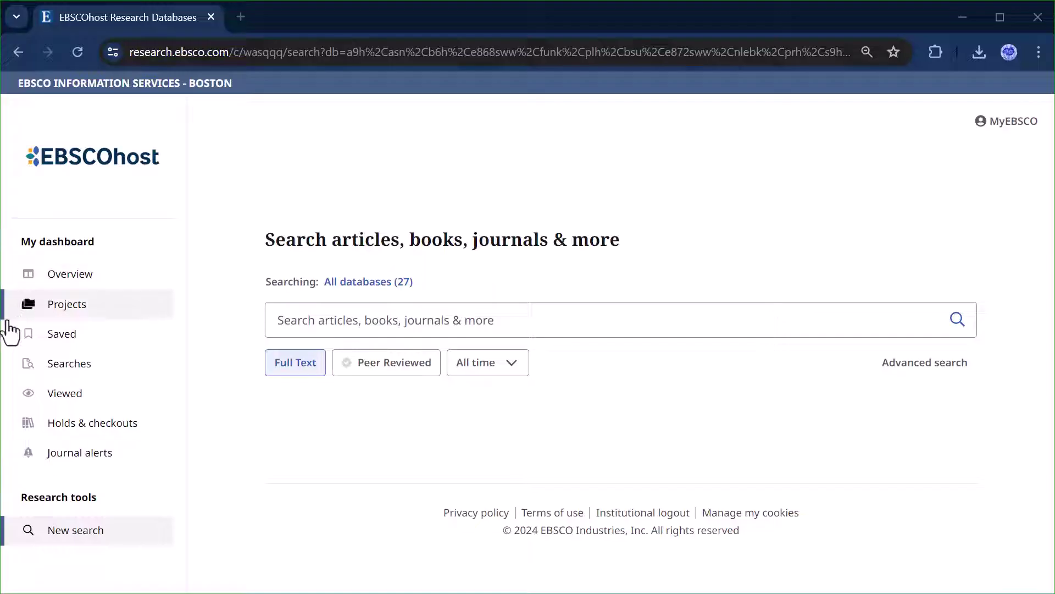
- Open the My dashboard Overview and scroll through its Projects, Saved, Searches and Viewed sections
click(104, 283)
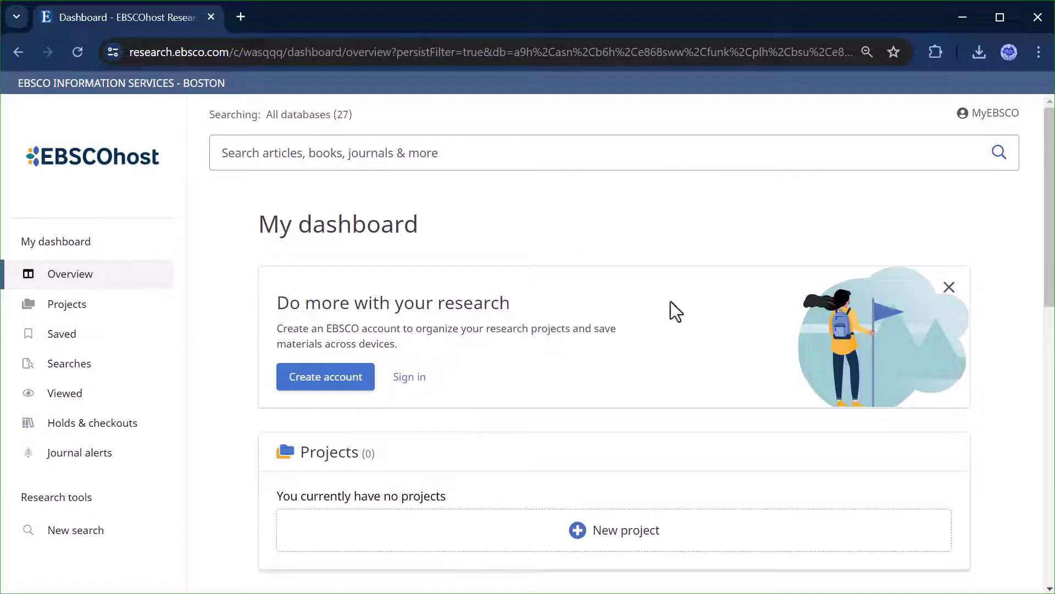
scroll(778, 328, down, 6)
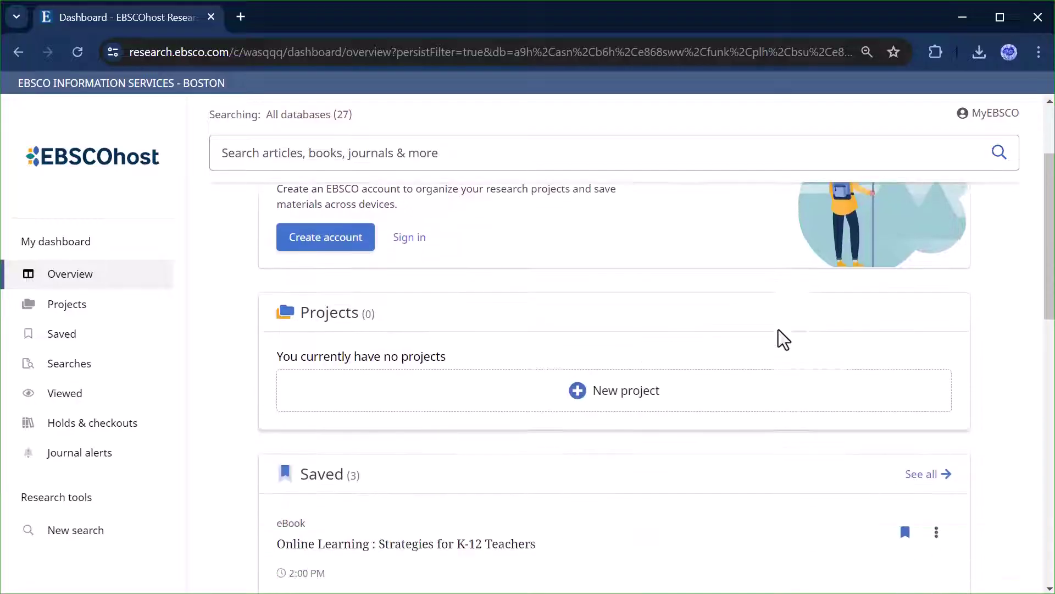
scroll(778, 330, down, 7)
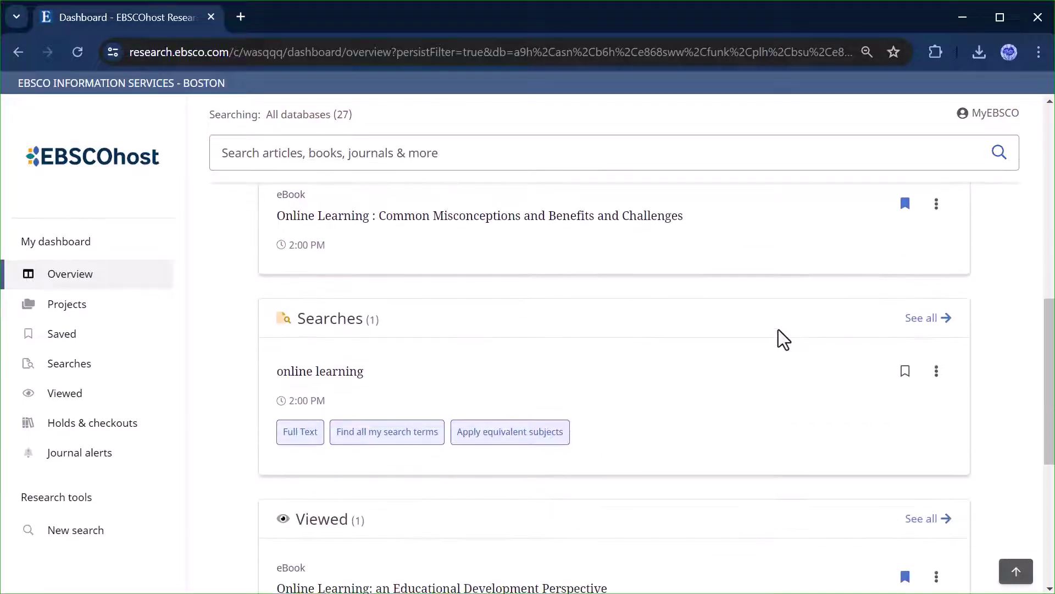
scroll(778, 328, down, 4)
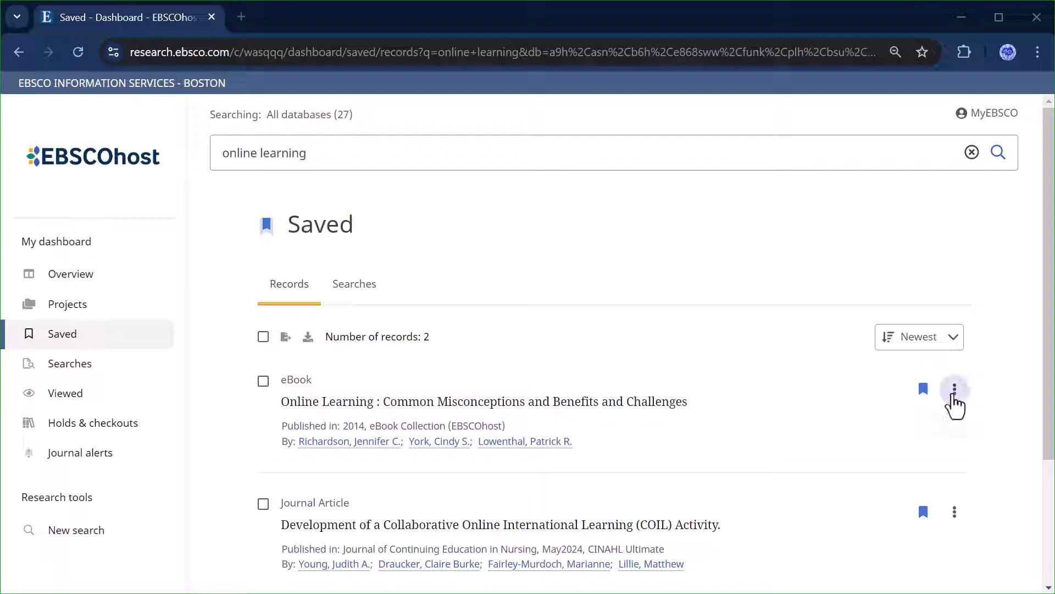
- Check the first saved record's actions, select both saved records, then switch to saved searches
click(955, 389)
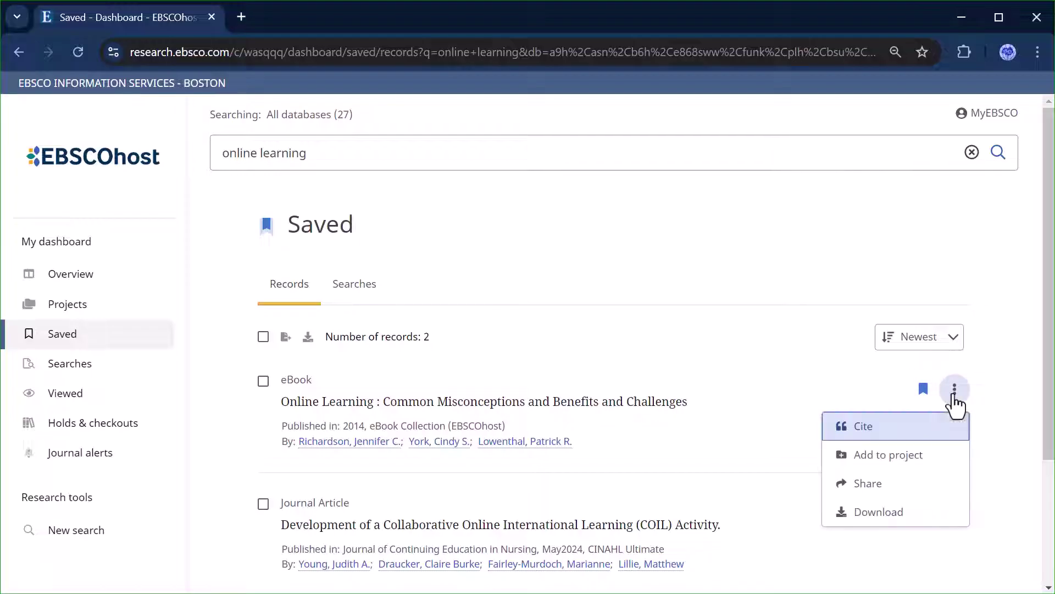
click(836, 388)
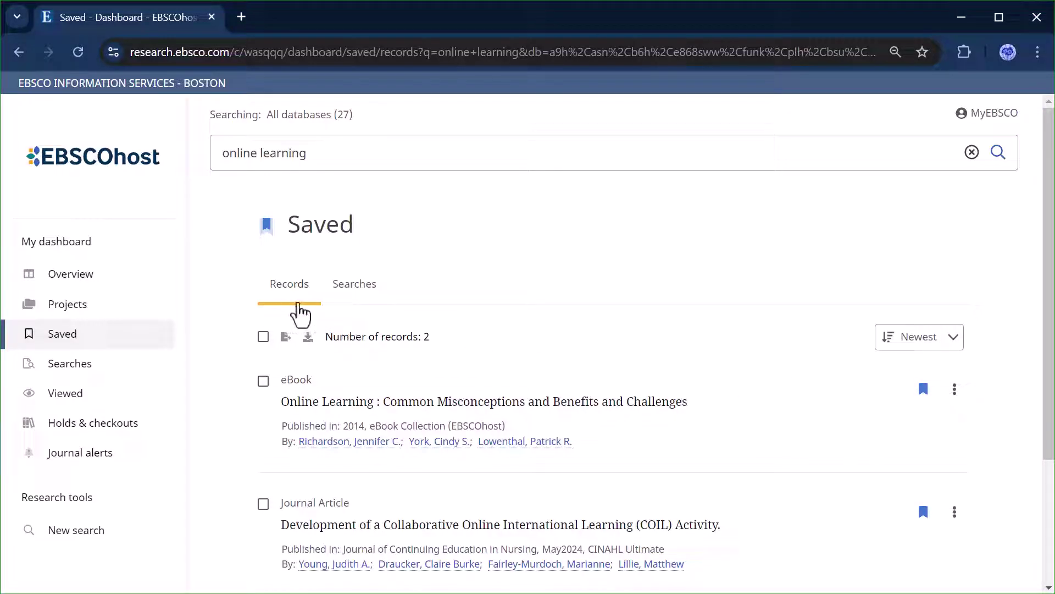
click(264, 338)
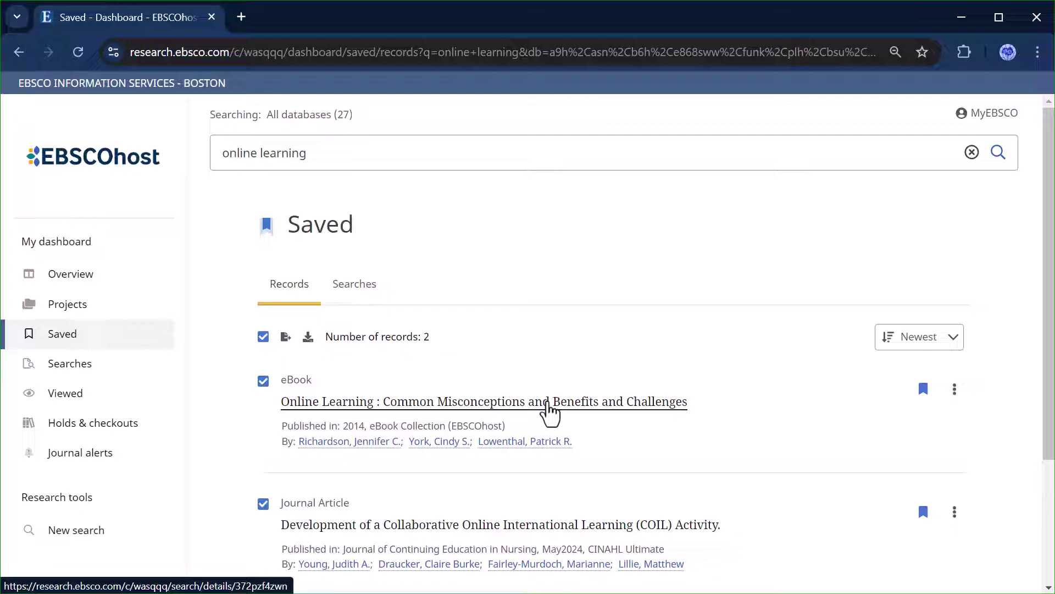
click(352, 291)
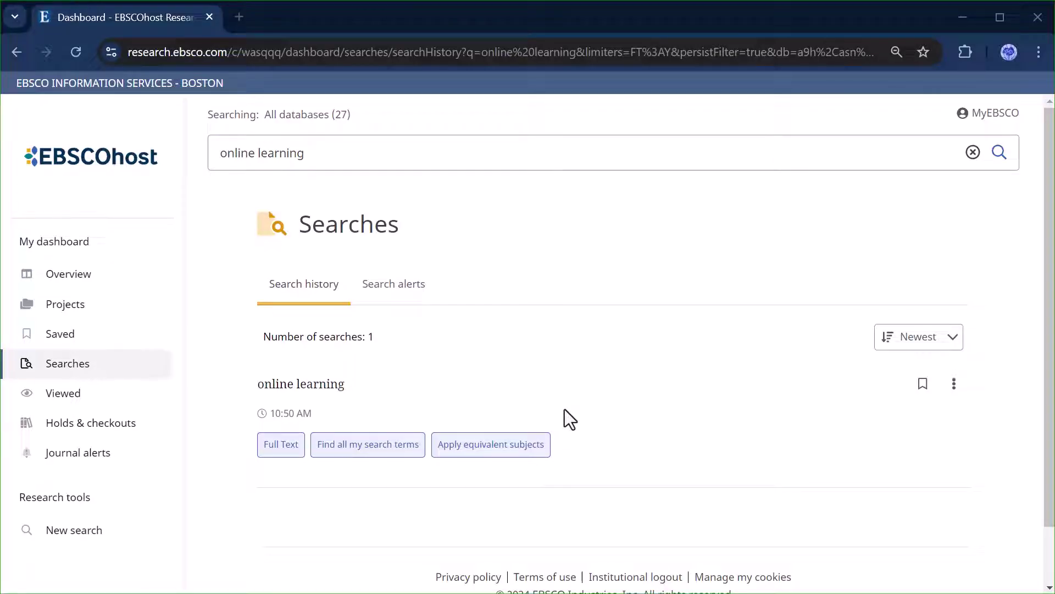
- Bookmark the online learning search in the search history and show its actions menu
click(923, 386)
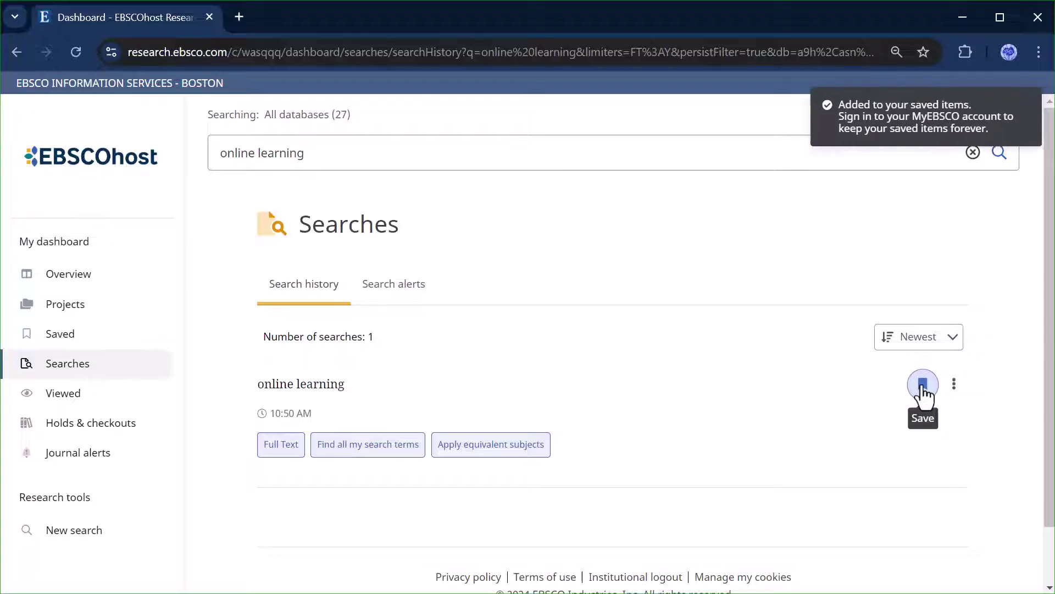
click(954, 384)
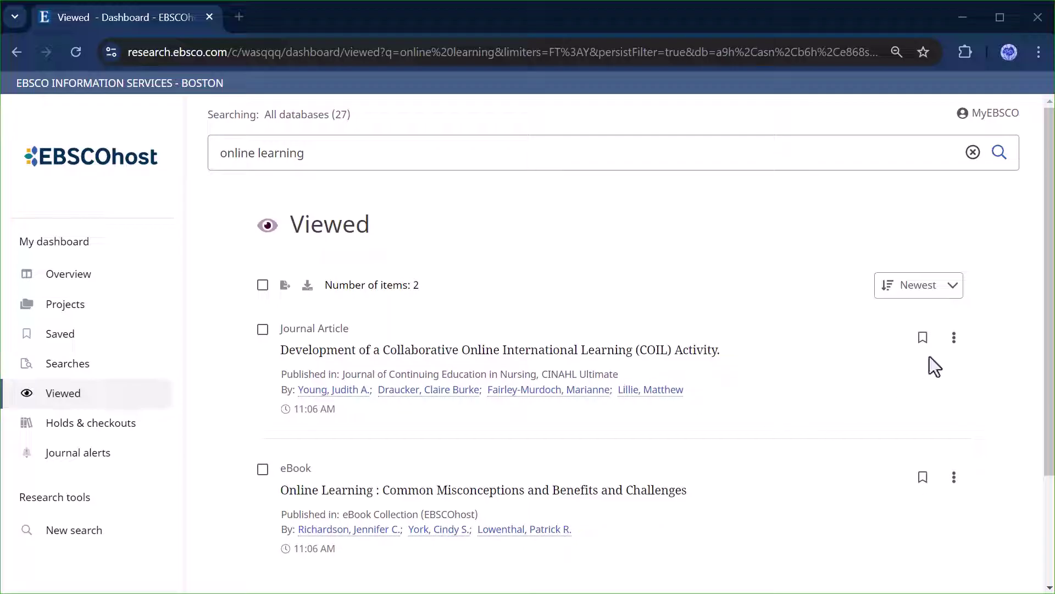
- Save the COIL journal article from Viewed, check its actions and select-all, then open its details page
click(925, 337)
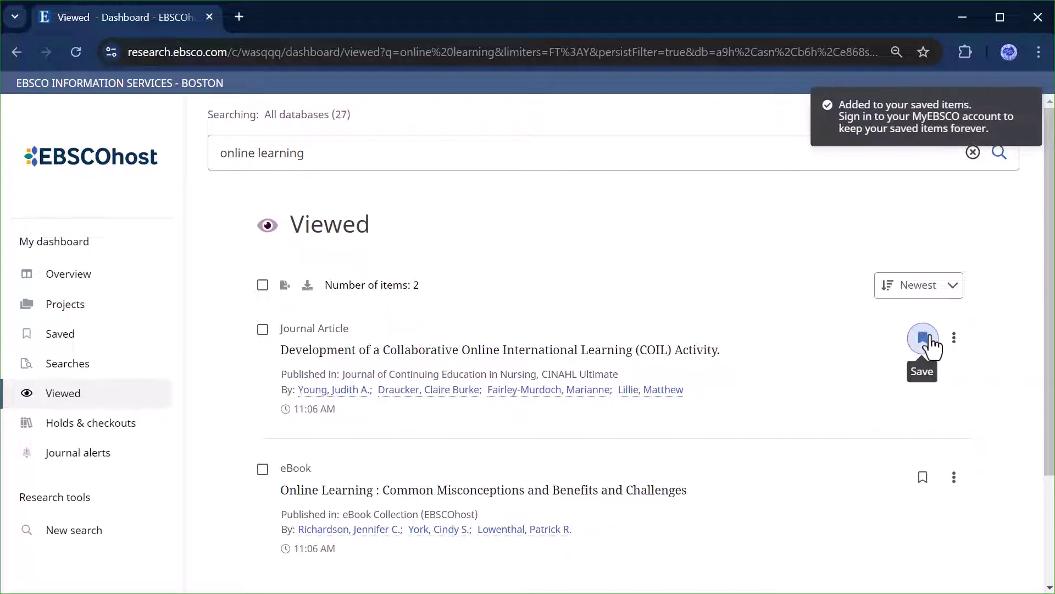
click(954, 337)
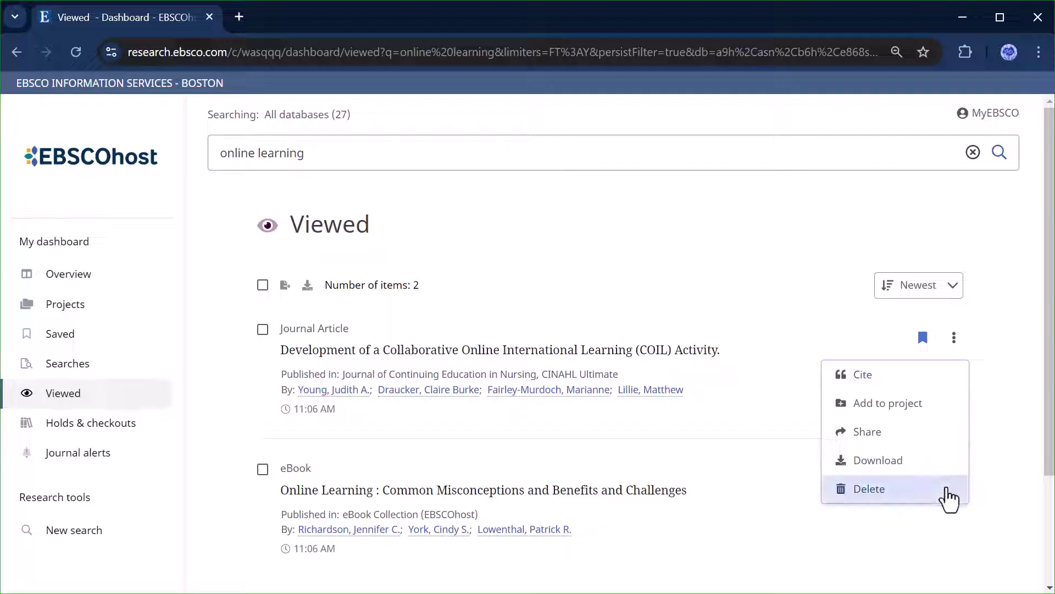
click(1012, 488)
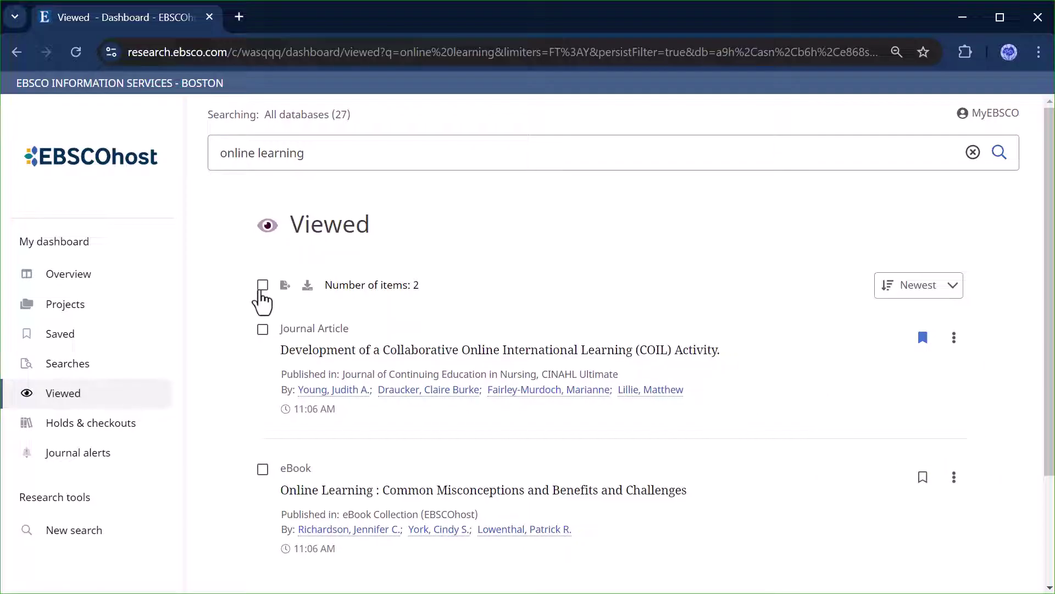
click(263, 290)
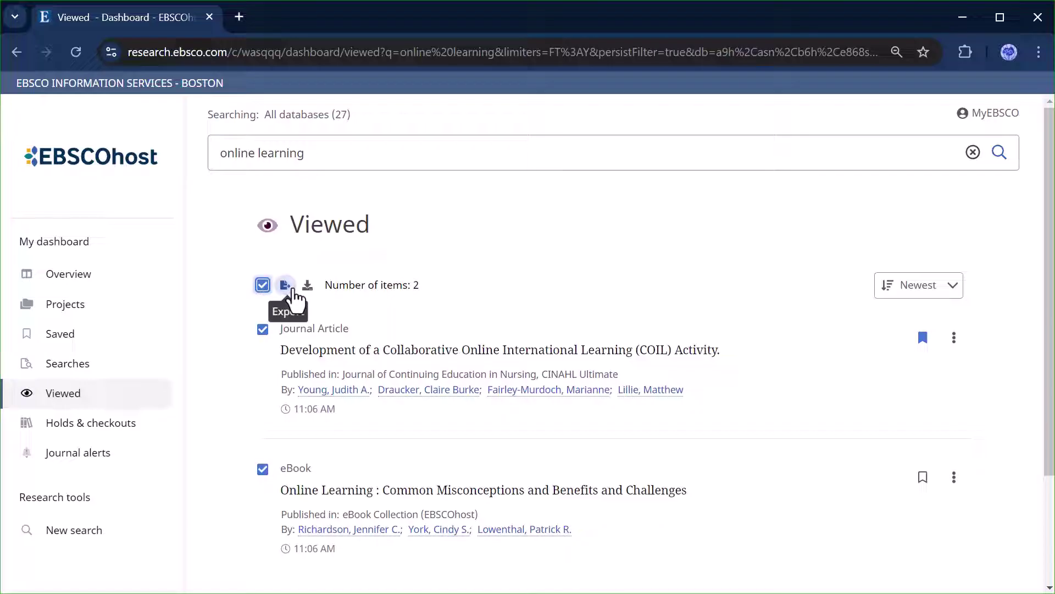
click(265, 289)
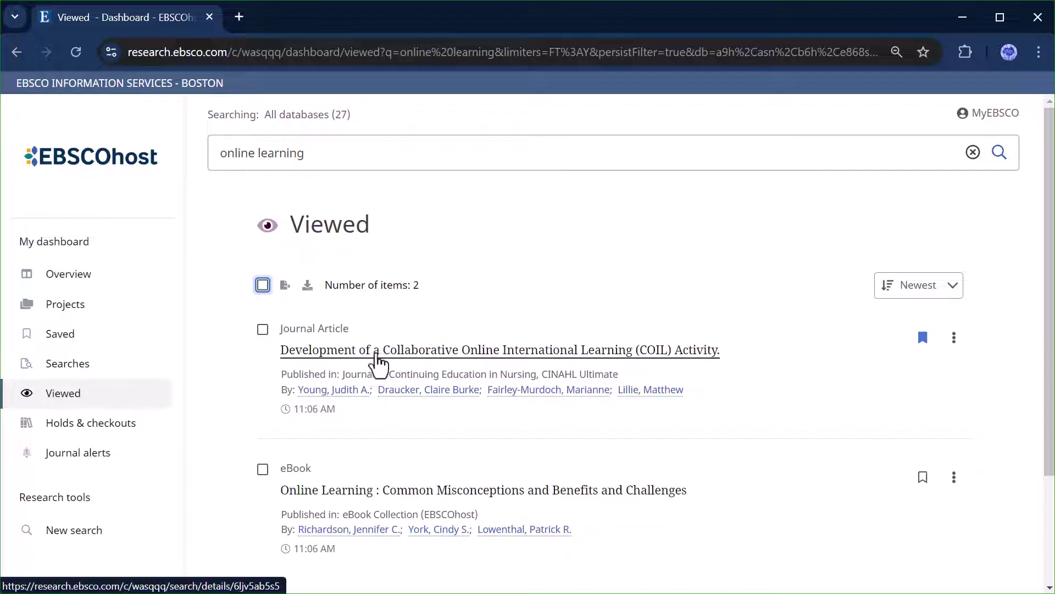
click(482, 353)
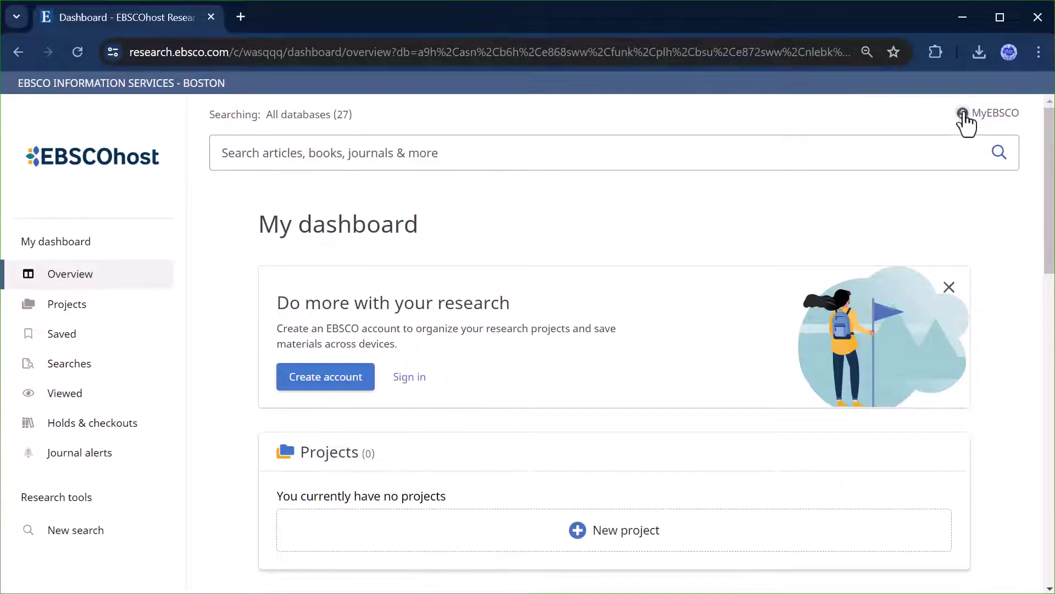
- View the MyEBSCO sign-in panel, then go back to the My dashboard Overview
click(1002, 117)
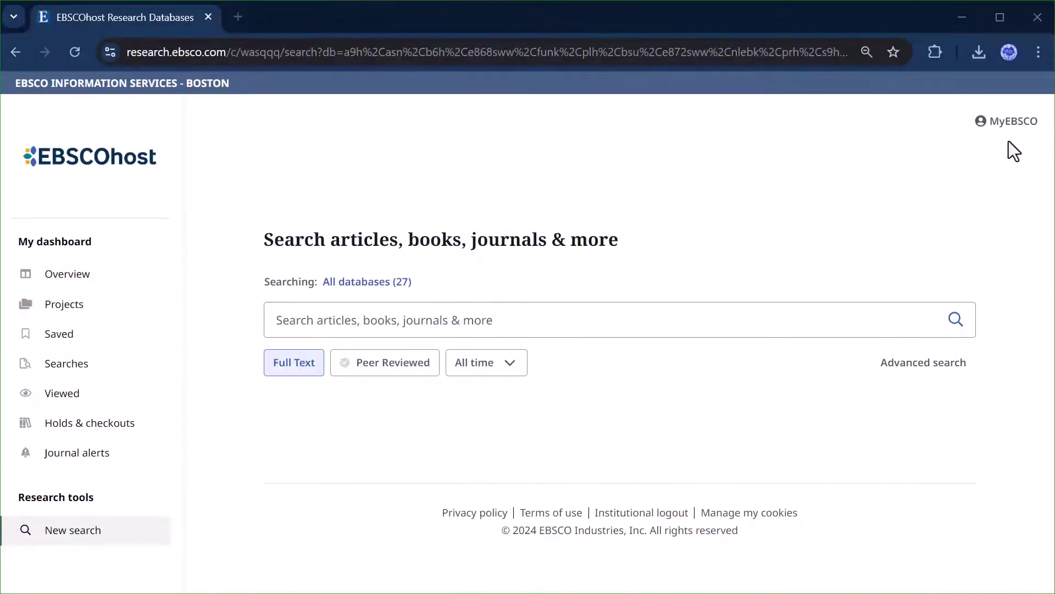
click(1013, 123)
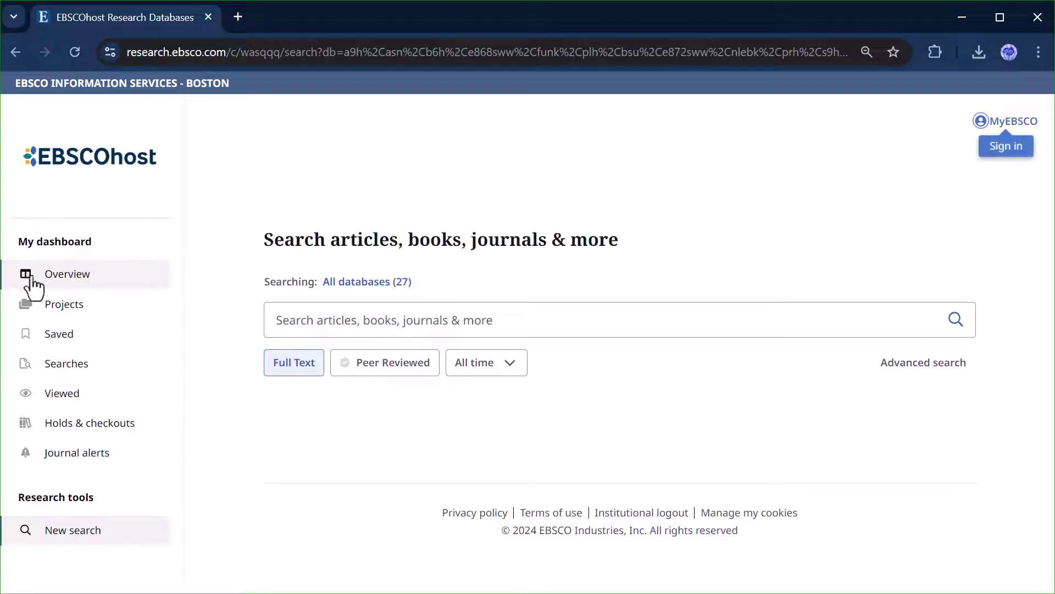
click(83, 285)
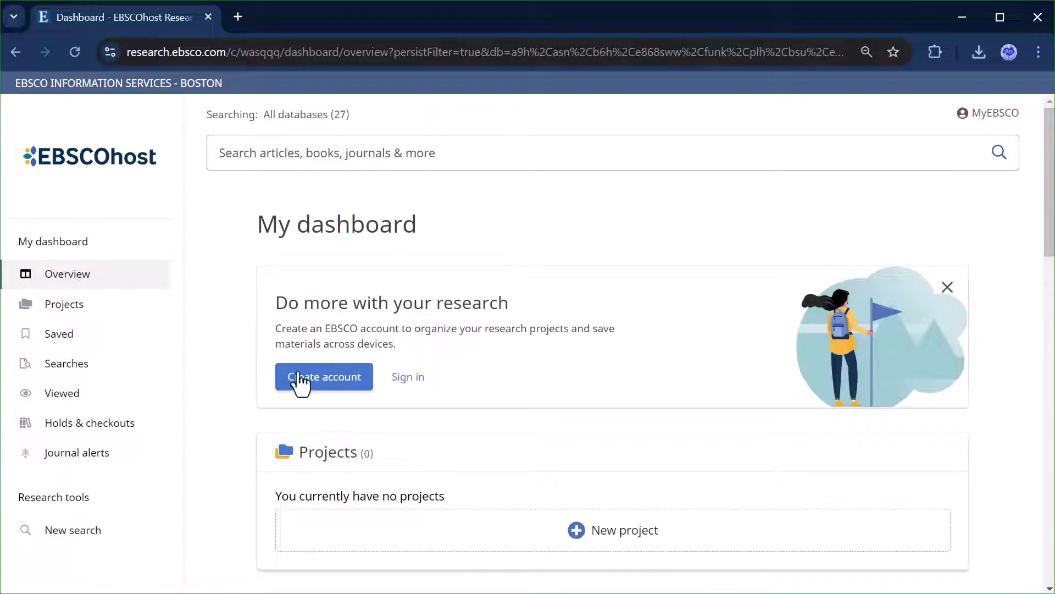
- Open the Create account form and look through it
click(341, 388)
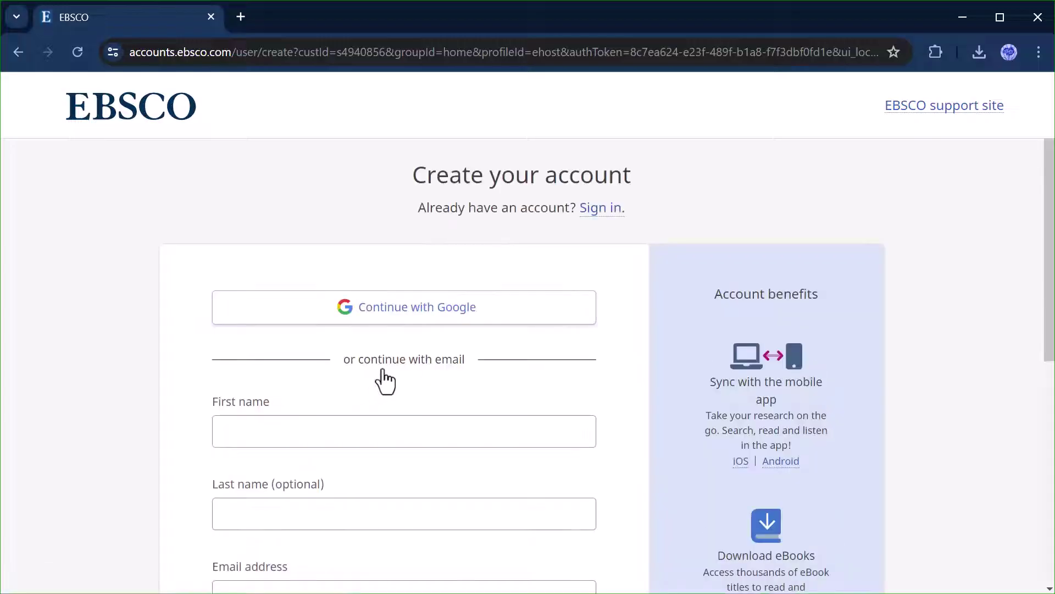
scroll(387, 370, down, 7)
scroll(387, 367, up, 4)
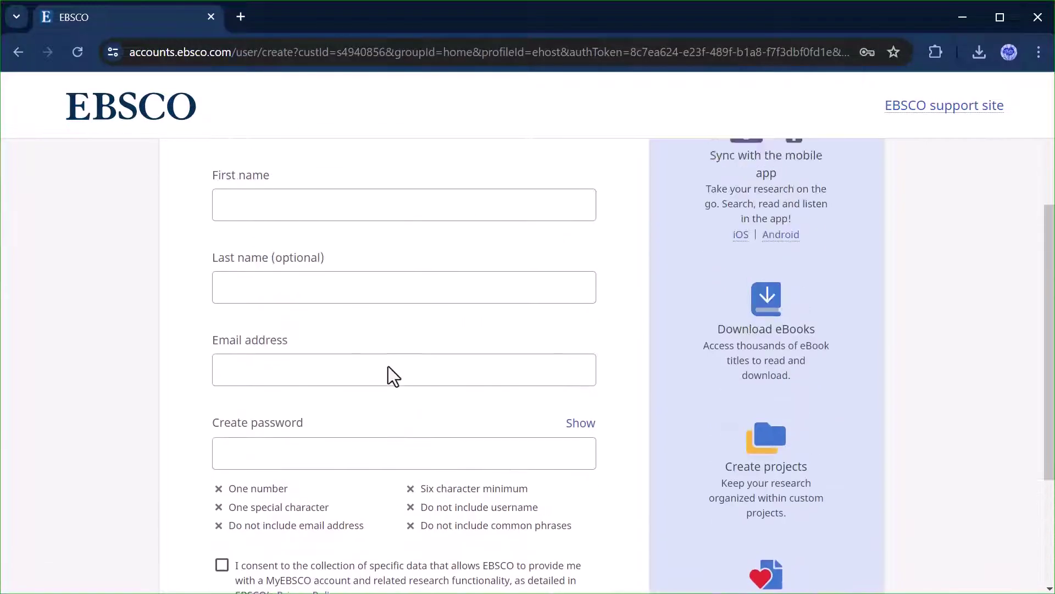
scroll(388, 367, up, 4)
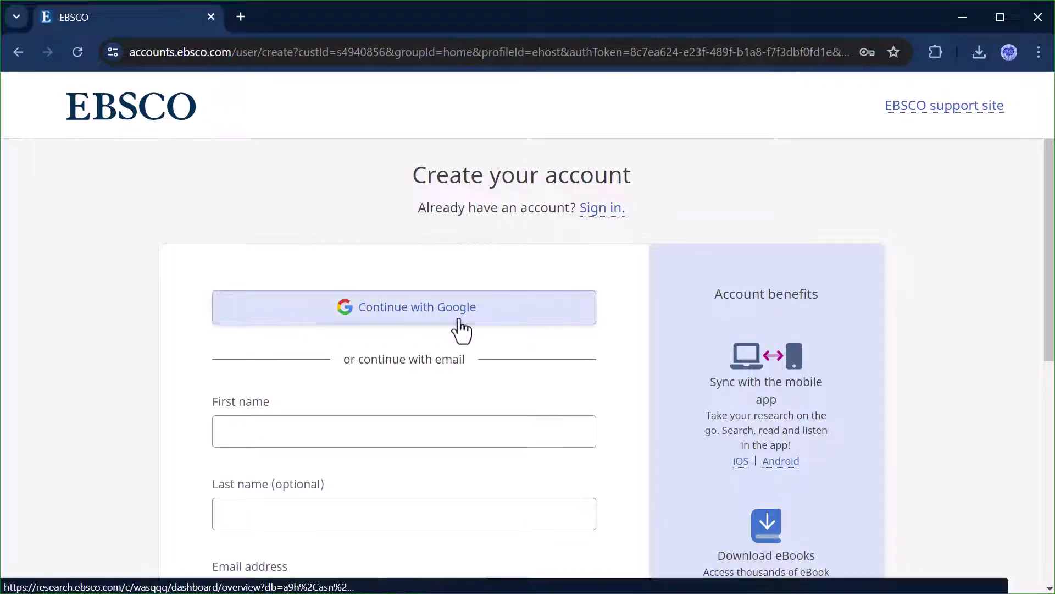
- Switch to the sign-in page and log in with the account username and password
click(610, 214)
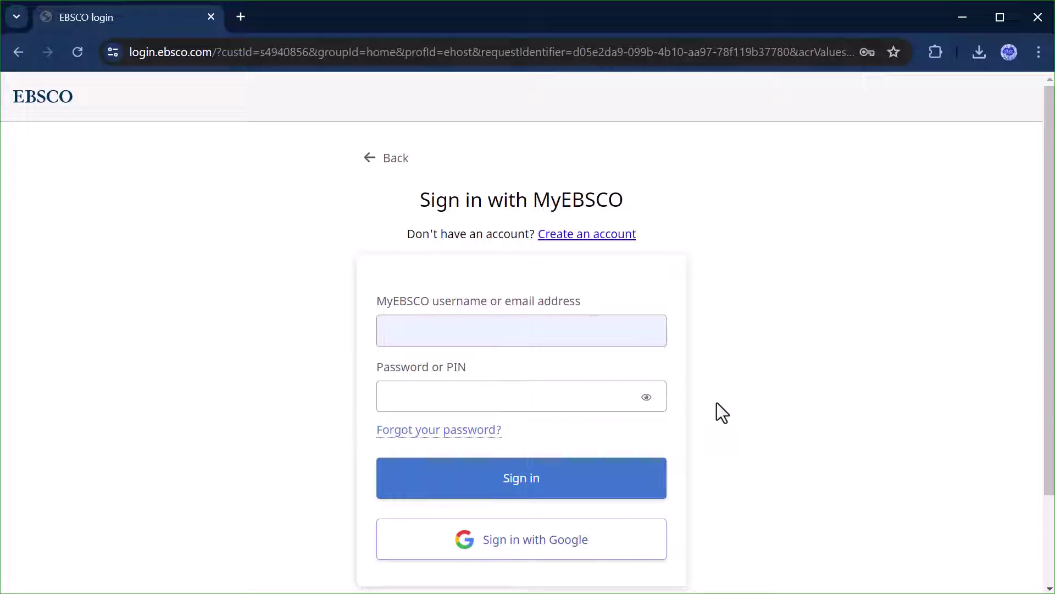
click(502, 332)
text(ebscotrainer)
click(446, 388)
key(ctrl+v)
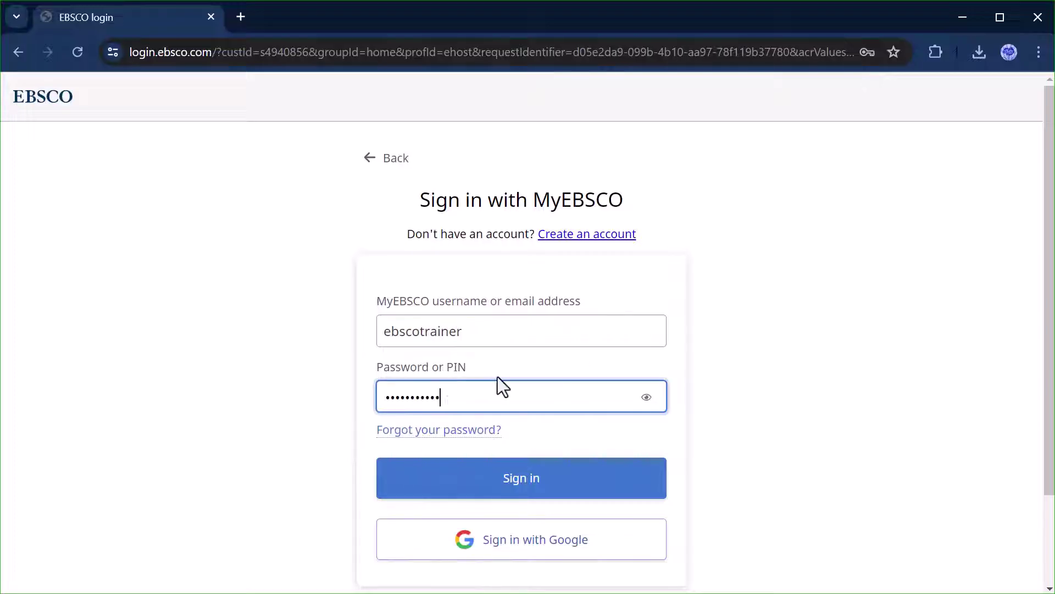
key(Return)
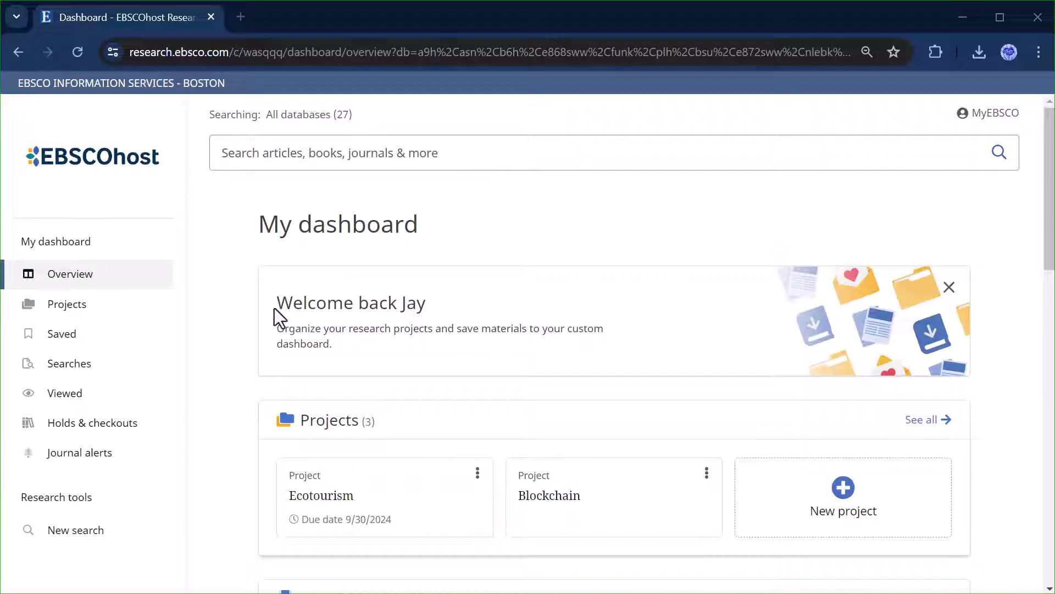
- Highlight the welcome greeting, clear it, and scroll through the dashboard's Projects and Saved sections
drag(279, 303, 427, 305)
click(507, 218)
scroll(599, 277, down, 3)
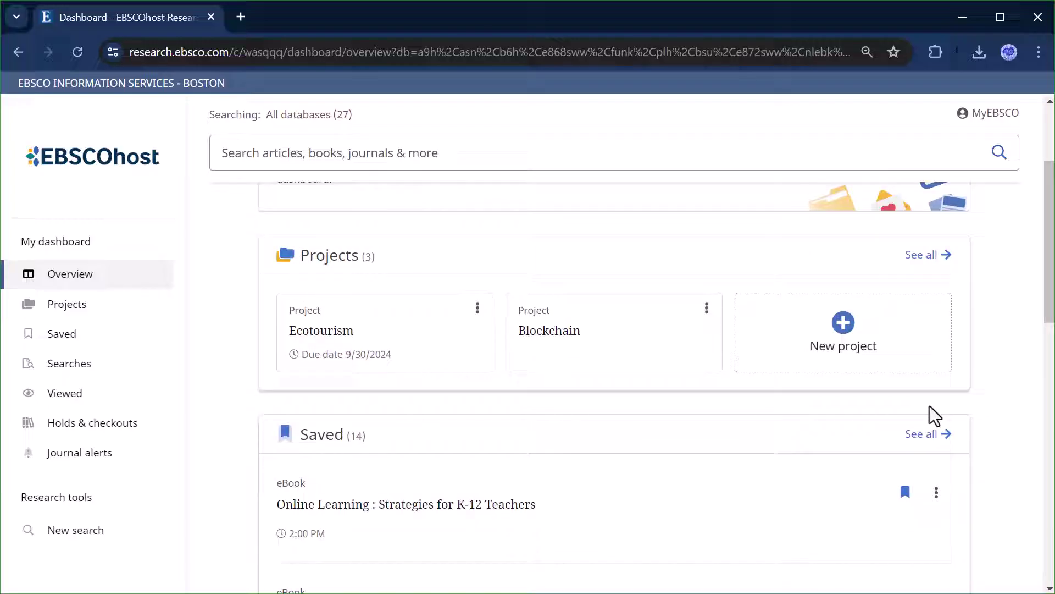
scroll(460, 389, up, 2)
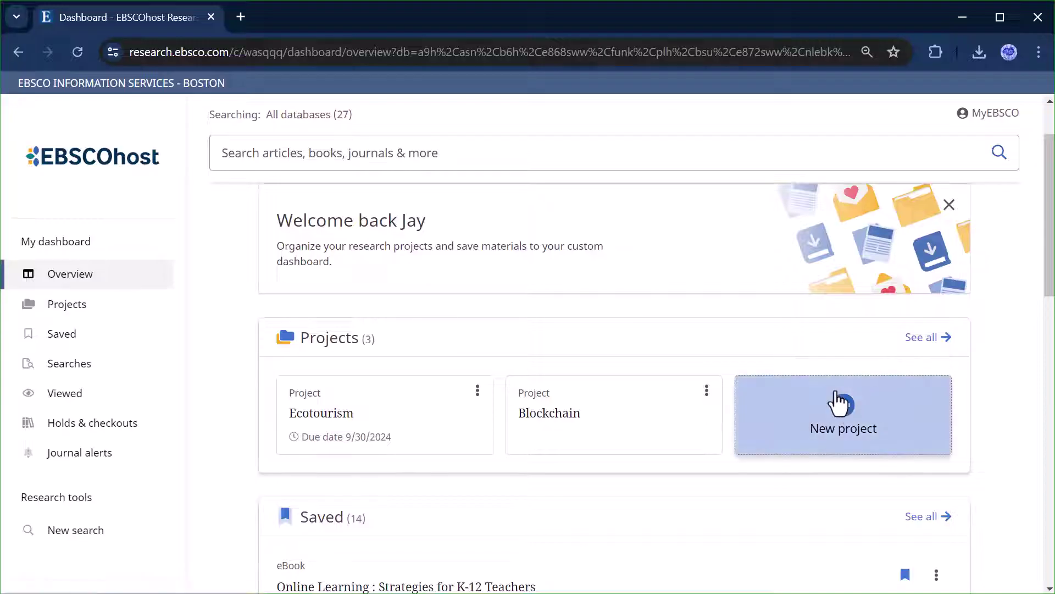
- Name the new project 'Online learning' and create it
click(843, 431)
text(Online learning)
click(547, 272)
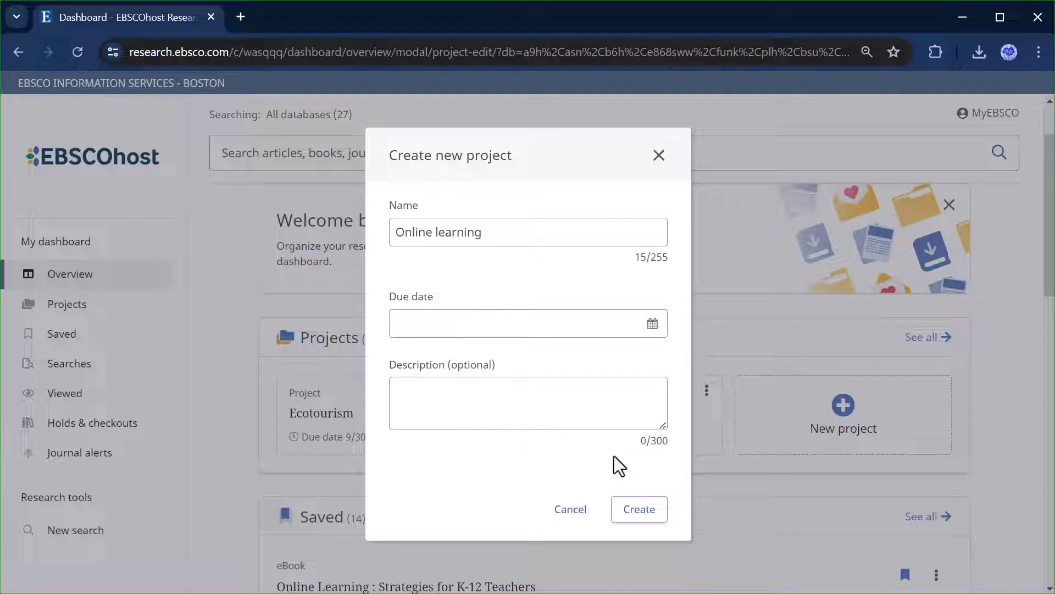
click(638, 510)
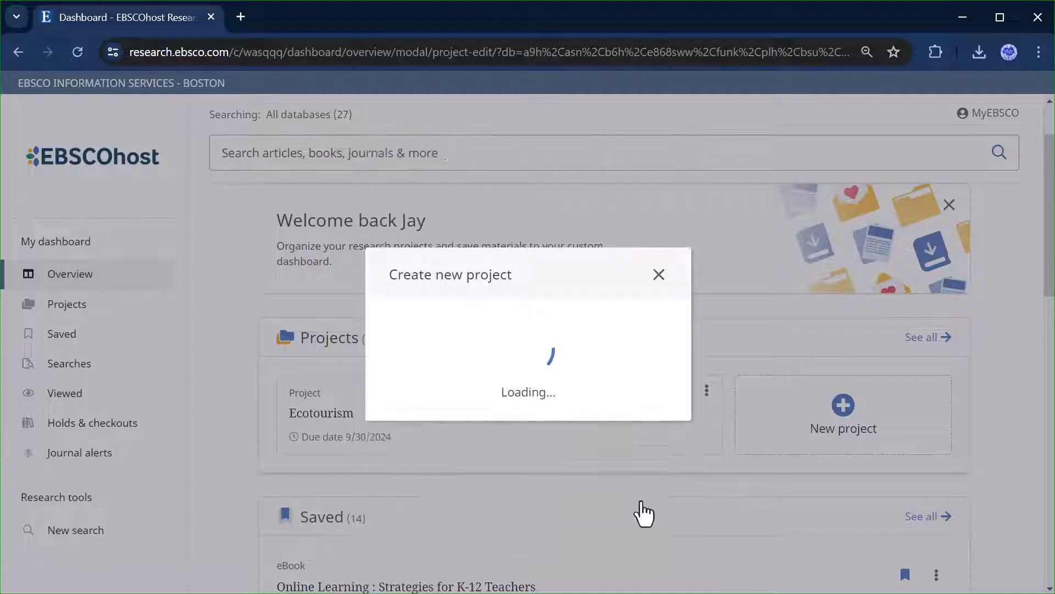
scroll(549, 495, down, 2)
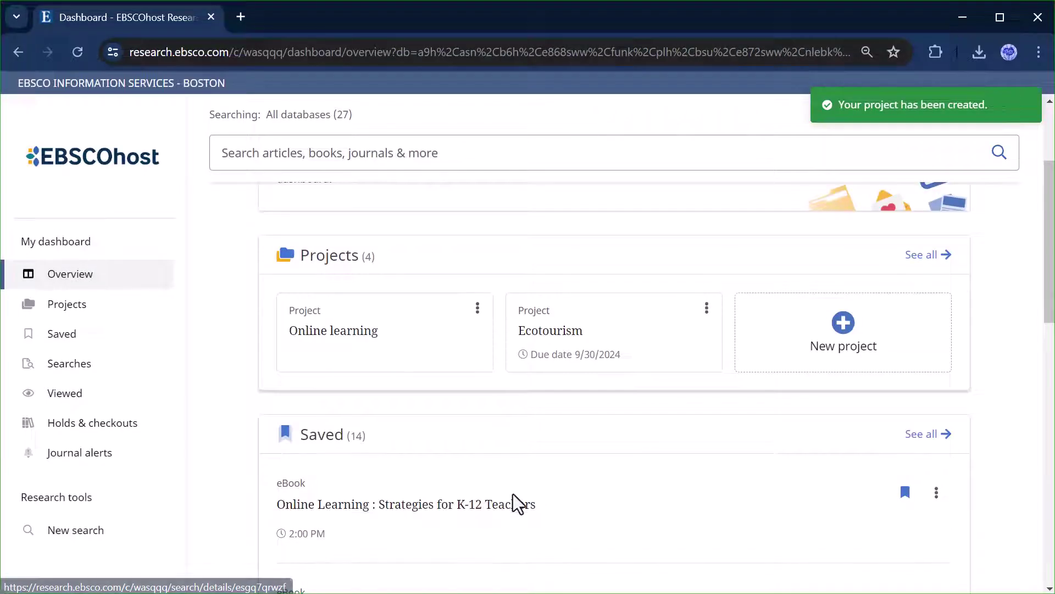
- Run a search for 'online learning'
scroll(513, 495, up, 3)
click(431, 150)
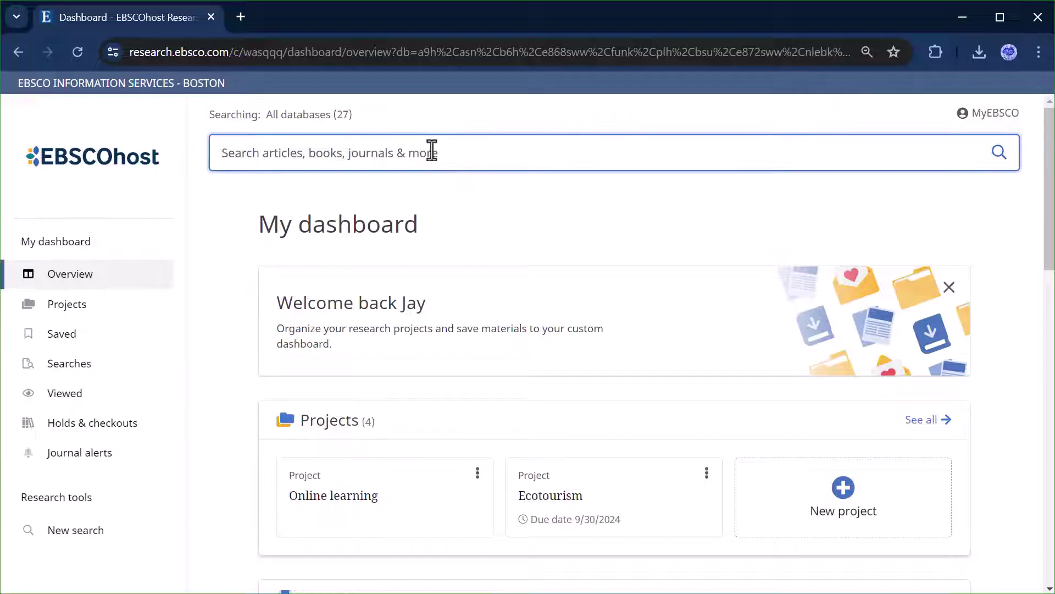
text(online learning)
key(Return)
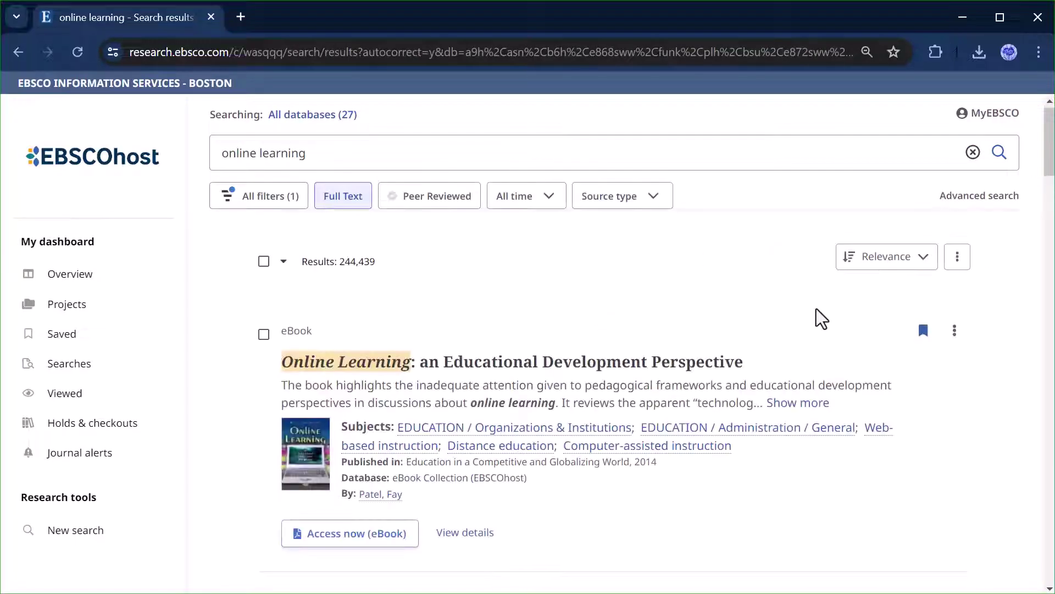
- Choose Add to project on the first result and pick the Online learning project
click(956, 254)
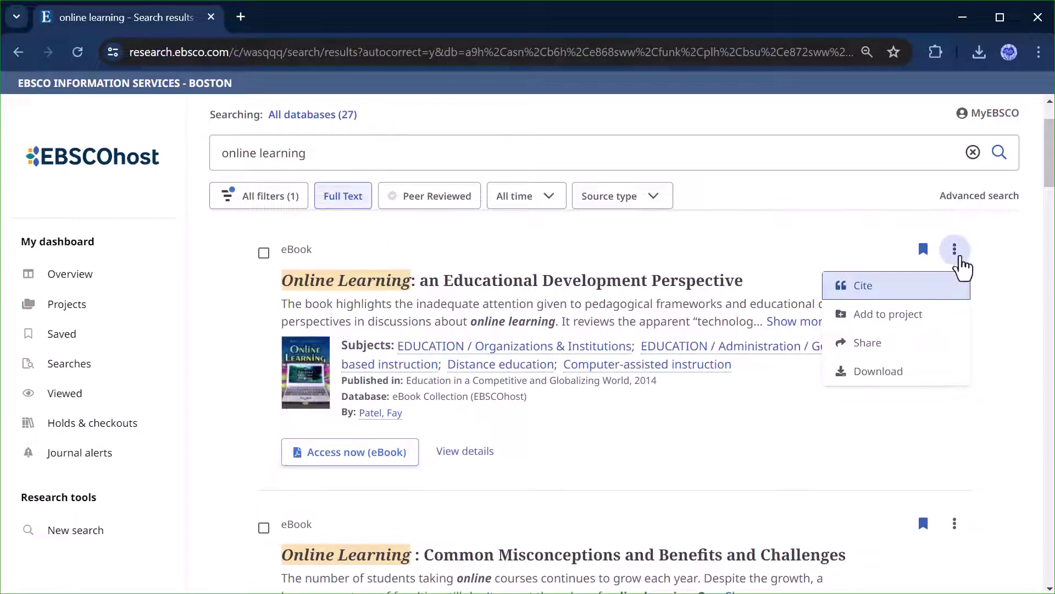
click(951, 319)
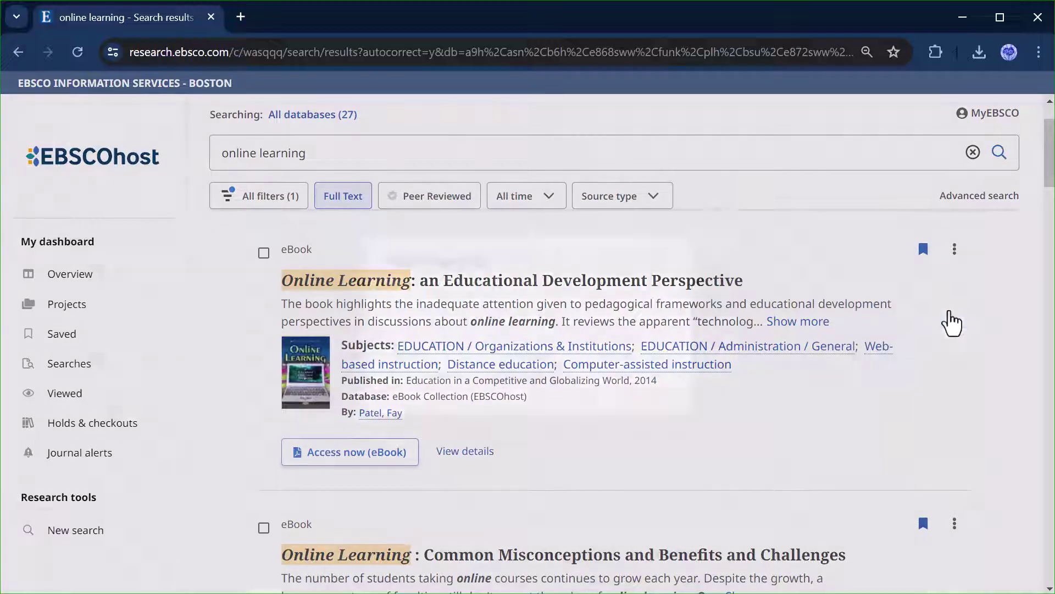
click(536, 333)
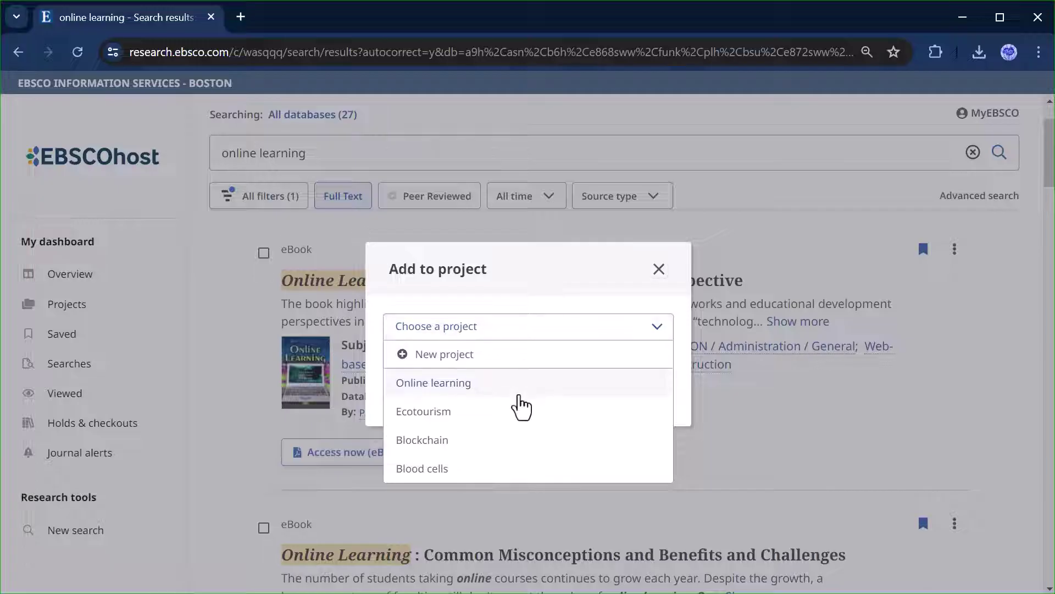
click(521, 390)
- Confirm adding the eBook, then view the daily online learning alert under Search alerts
click(639, 396)
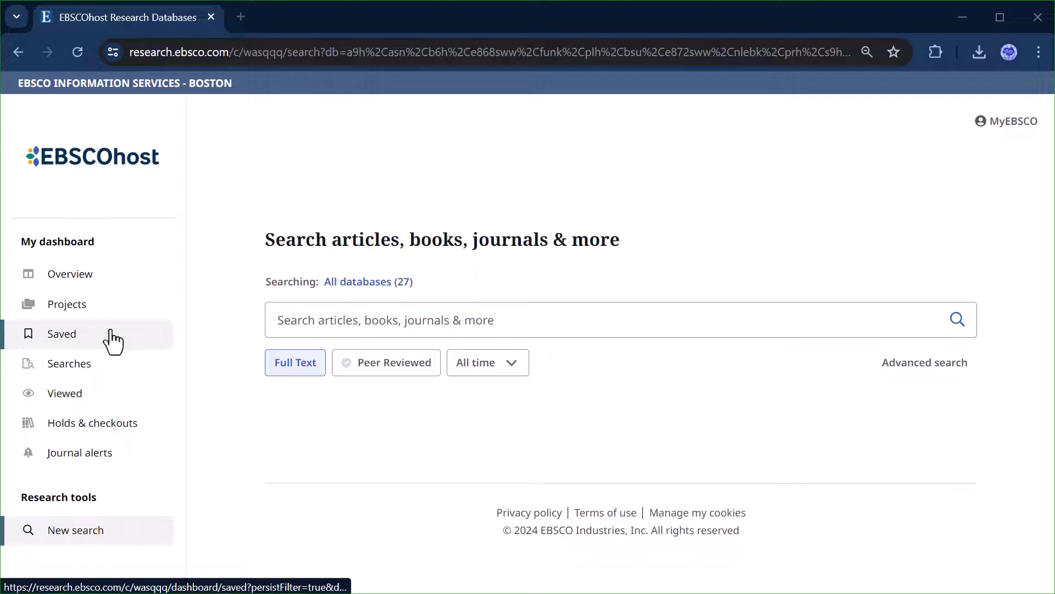
click(100, 371)
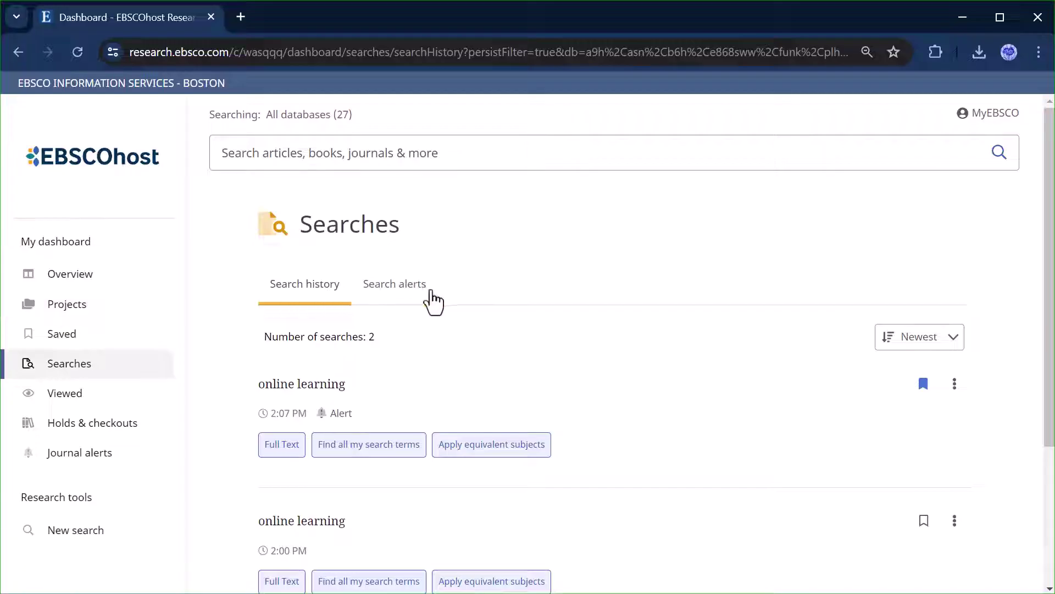
click(431, 294)
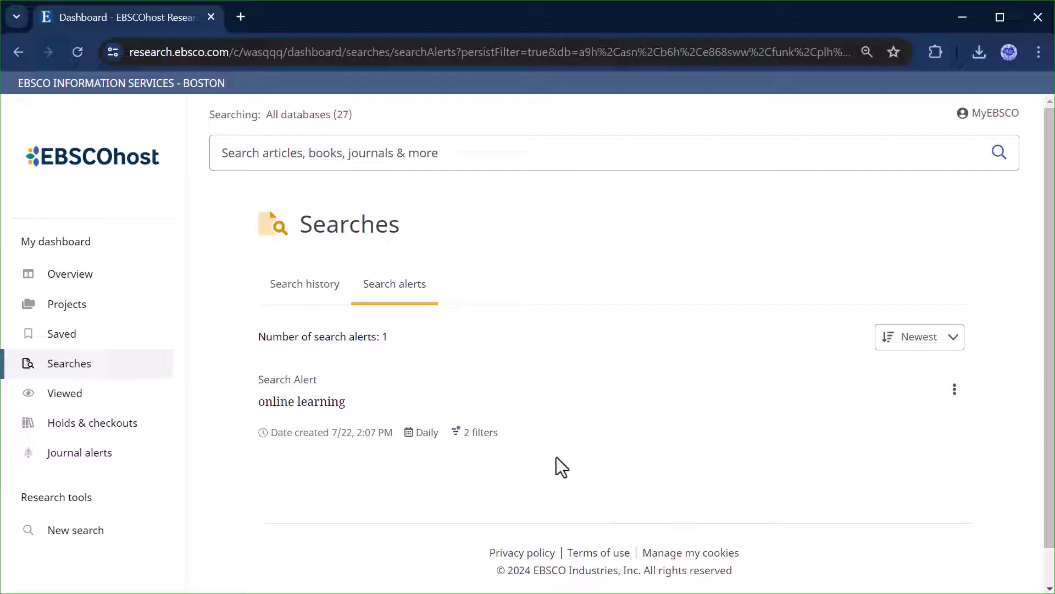
- Run a search for 'online learning'
click(441, 162)
text(on)
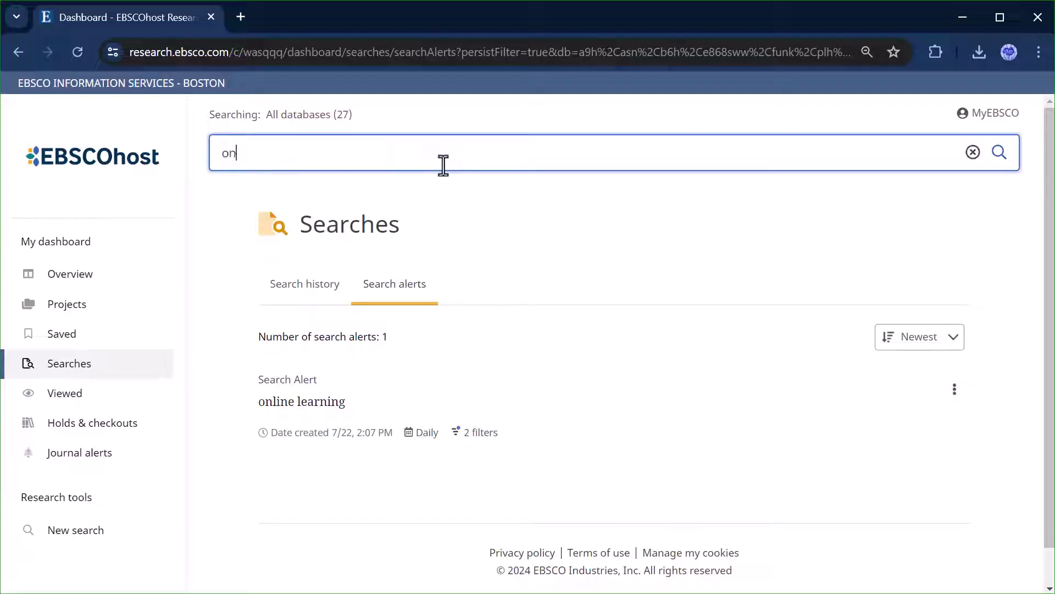
text(line learning)
key(Return)
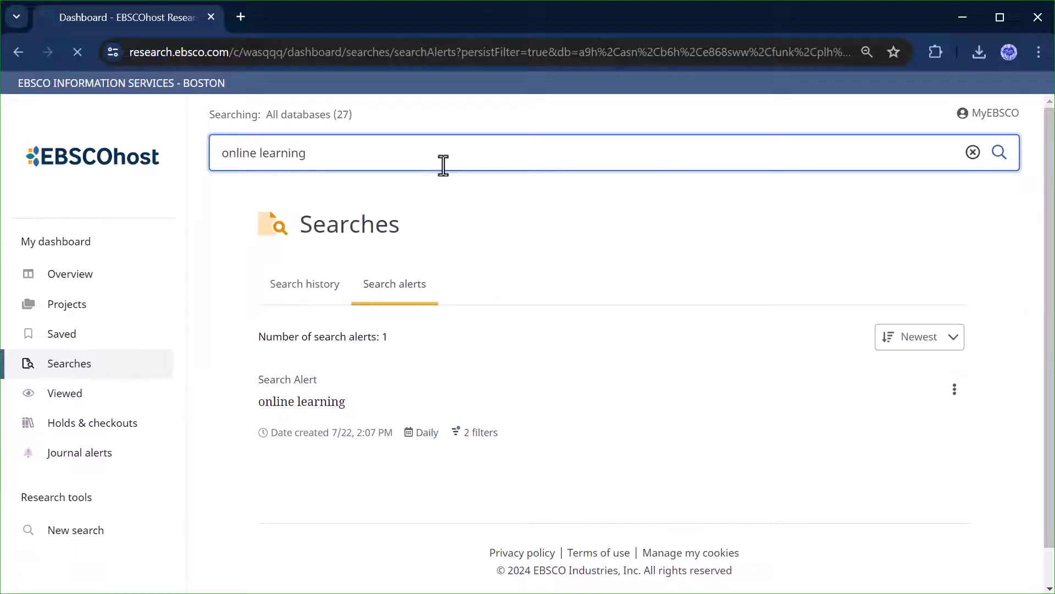
- Create a daily alert for the online learning search, keeping its 2 filters
click(963, 267)
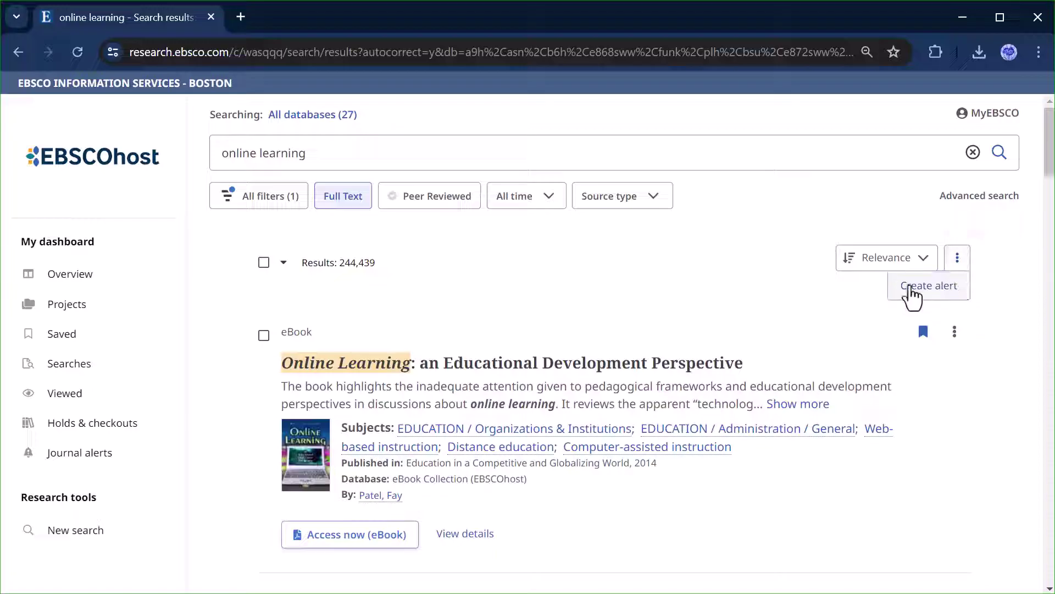
click(957, 290)
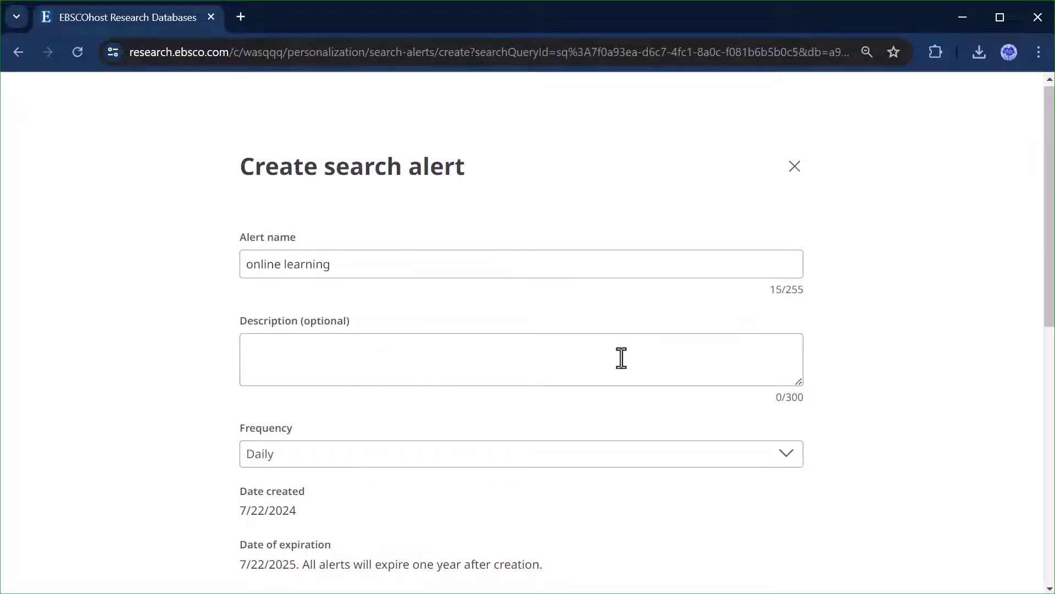
scroll(621, 358, down, 10)
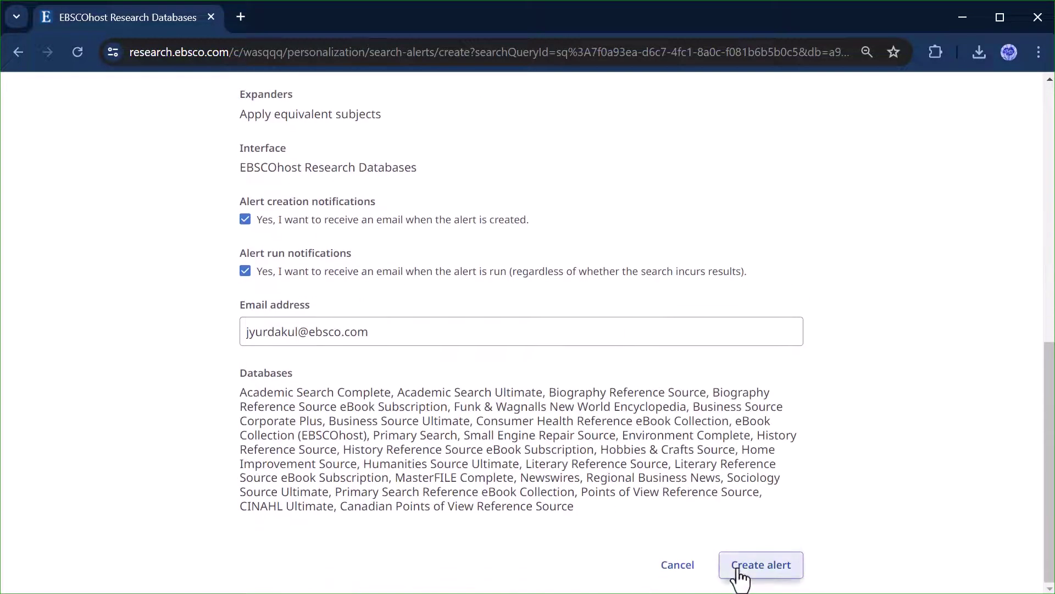
click(750, 573)
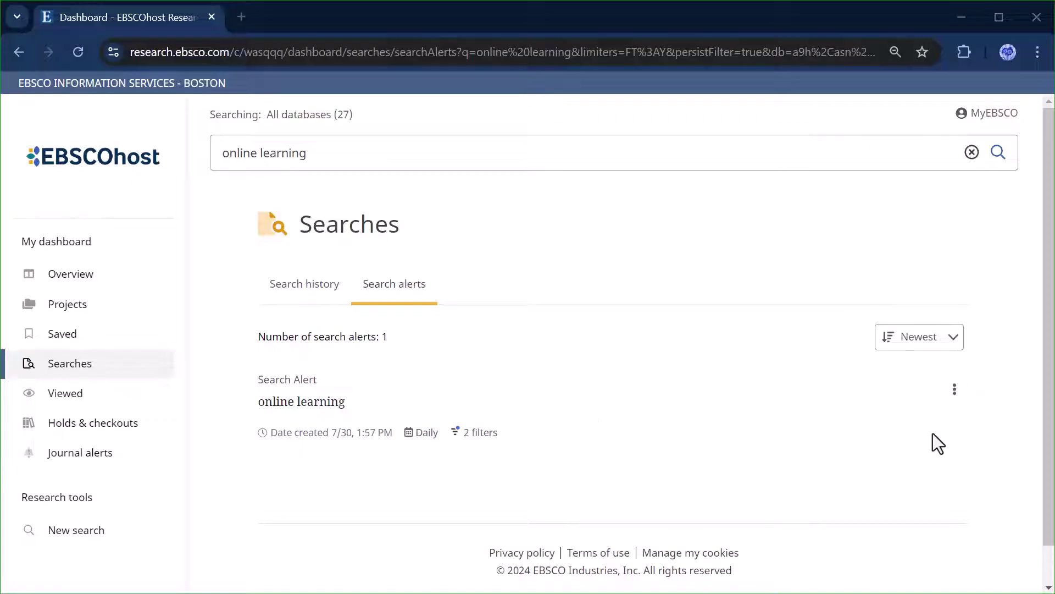
- Check the online learning alert's options, then list the journal alerts for Learning & Individual Differences
click(956, 400)
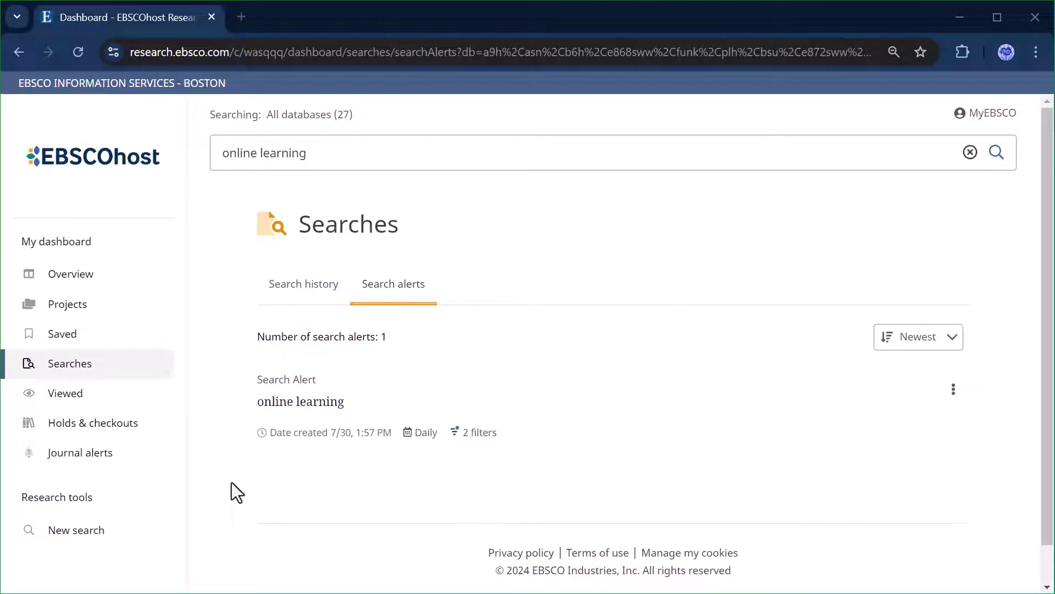
click(108, 460)
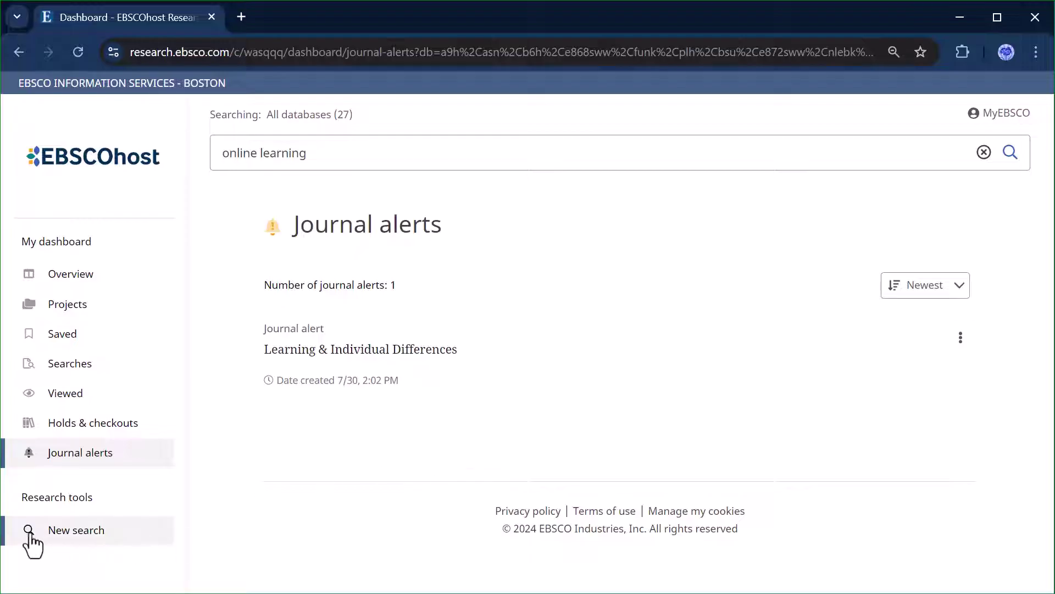
- Start an advanced Publications search for 'Learning'
click(118, 540)
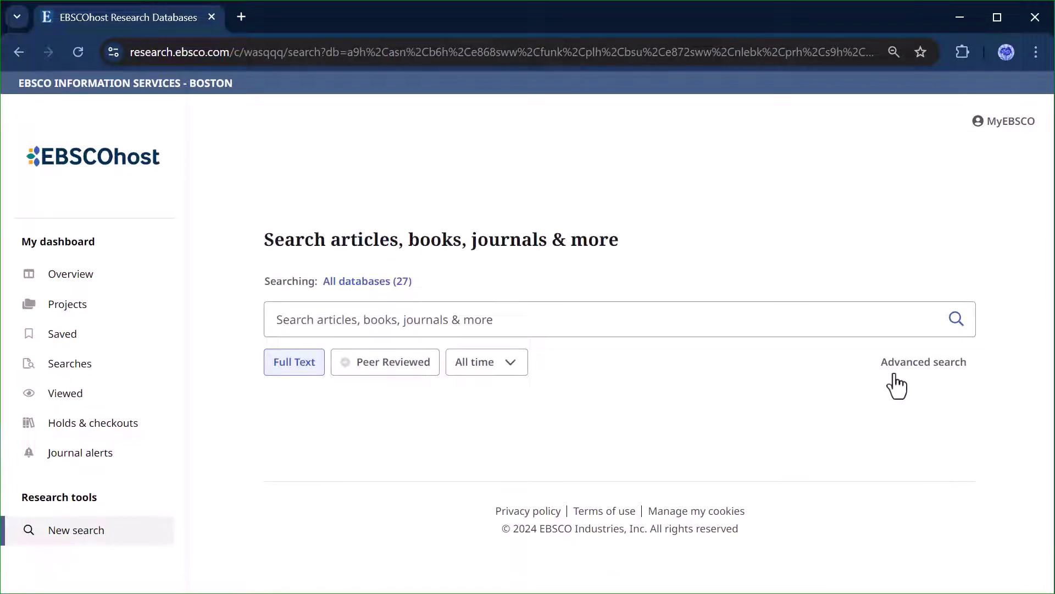
click(963, 366)
scroll(542, 452, down, 3)
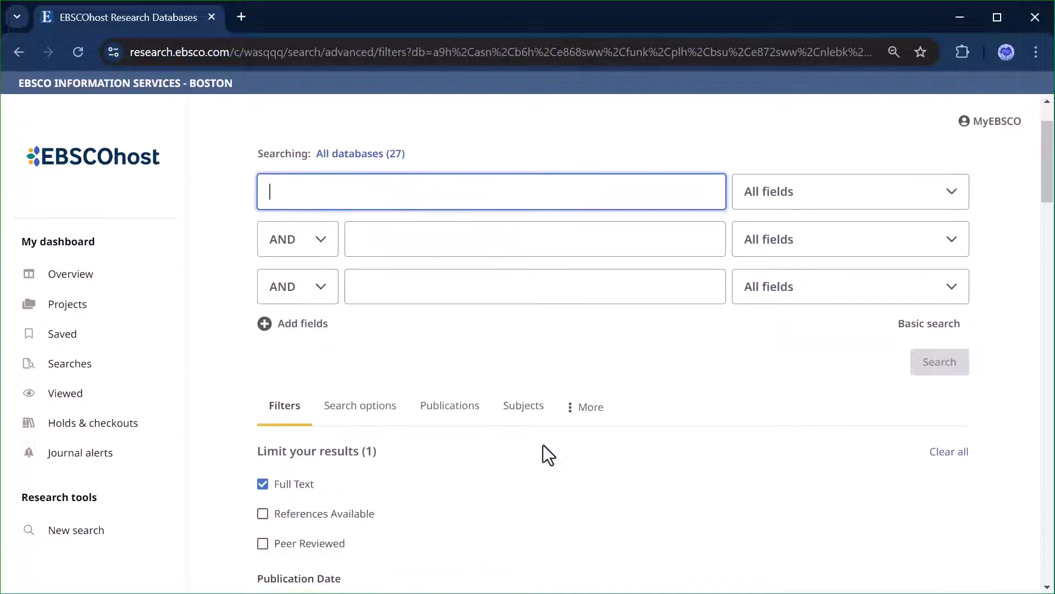
click(437, 330)
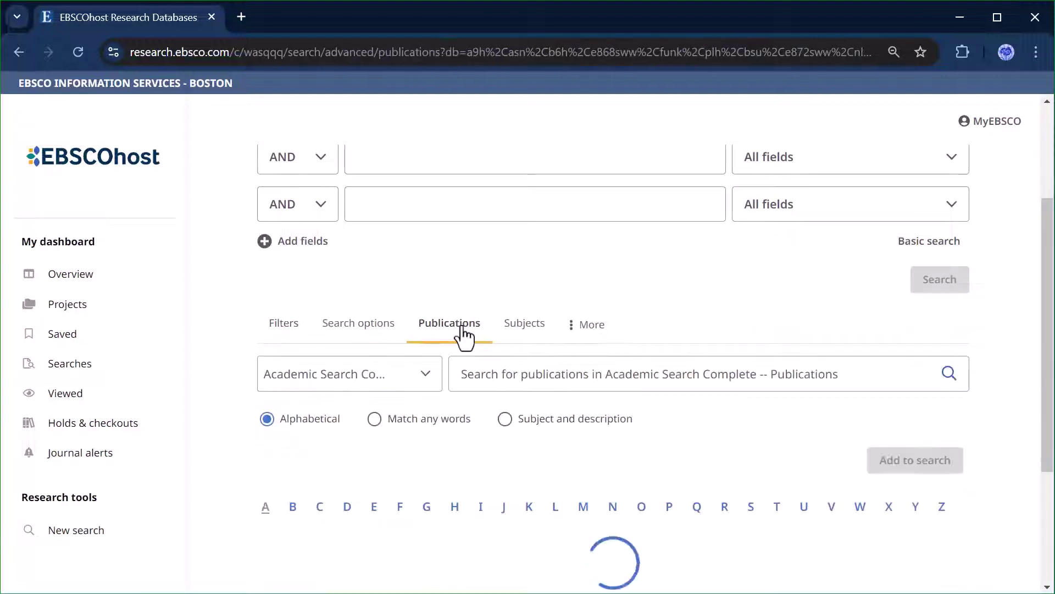
scroll(561, 297, down, 1)
click(566, 289)
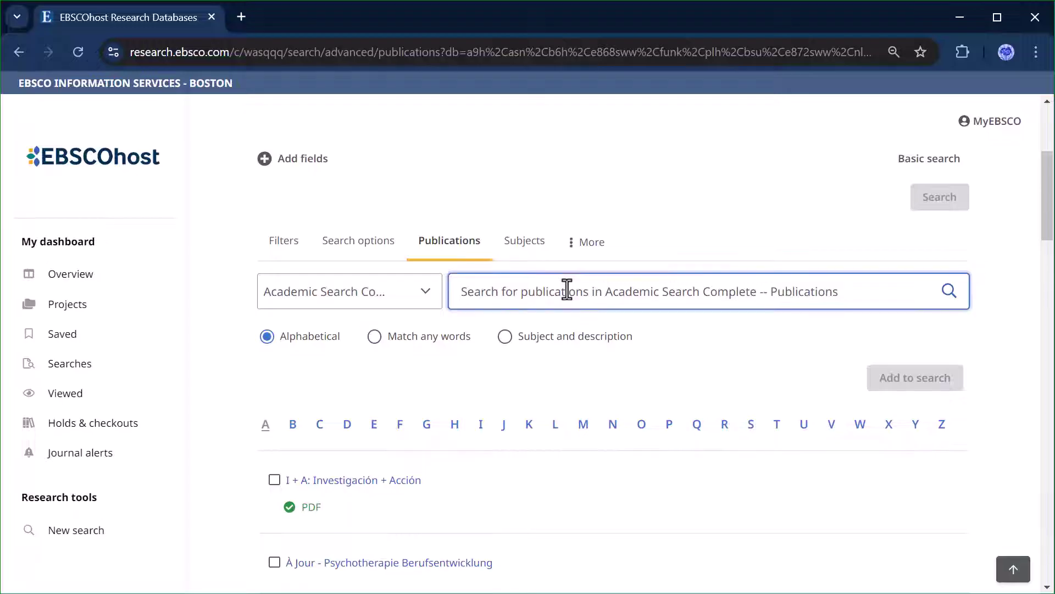
text(Learning)
- Create a journal alert for Learning & Individual Differences from its publication details
scroll(558, 392, down, 10)
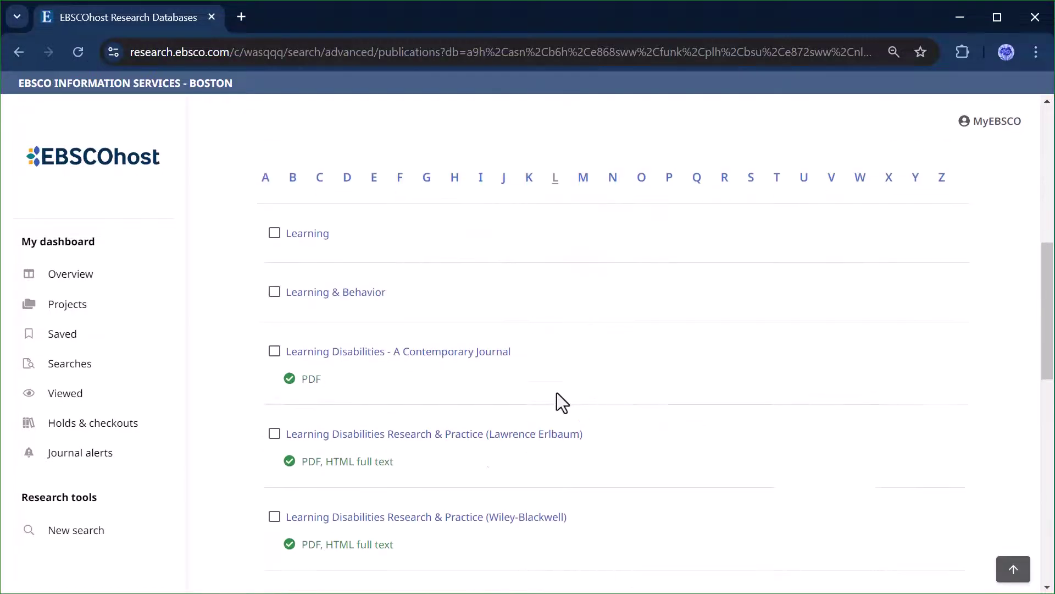
click(341, 484)
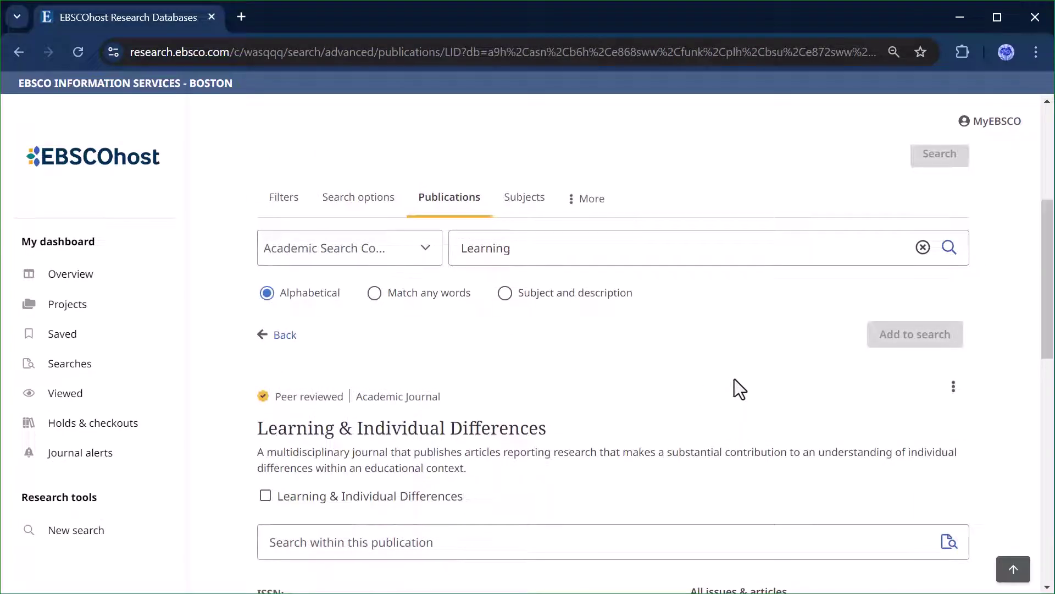
scroll(852, 318, down, 3)
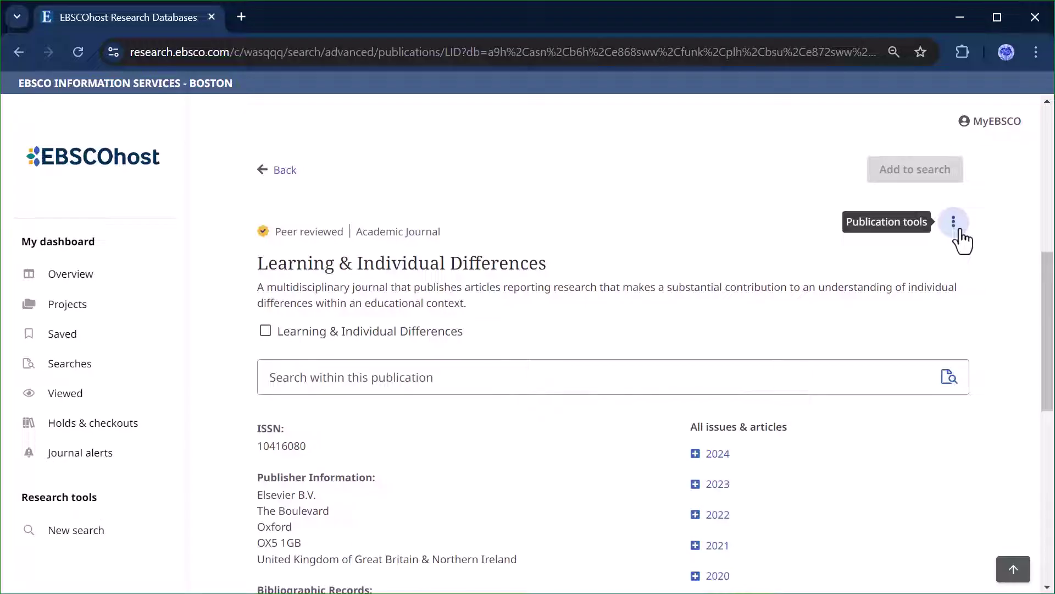
click(954, 223)
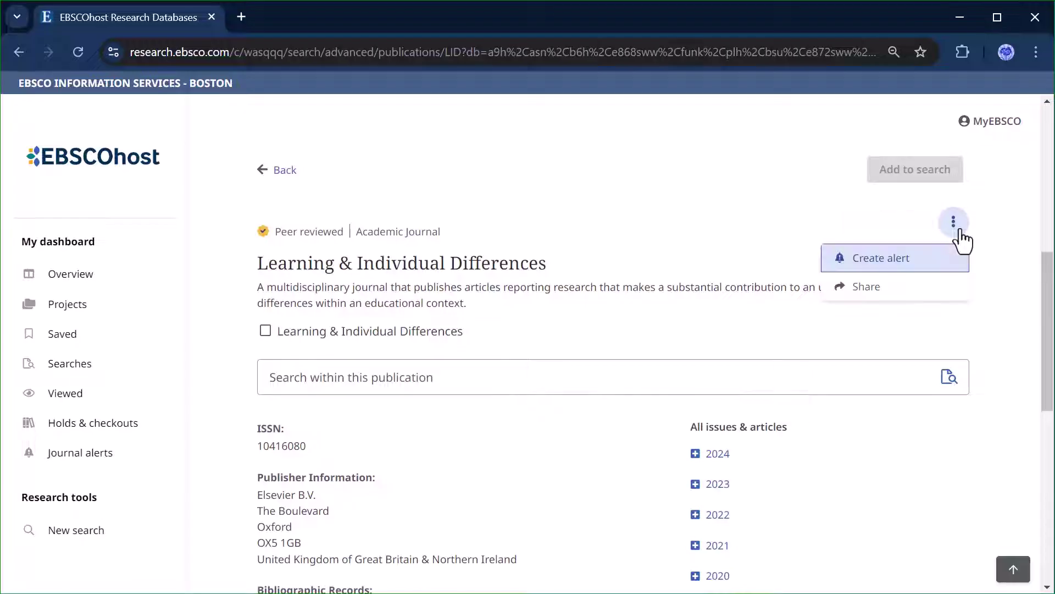
click(912, 267)
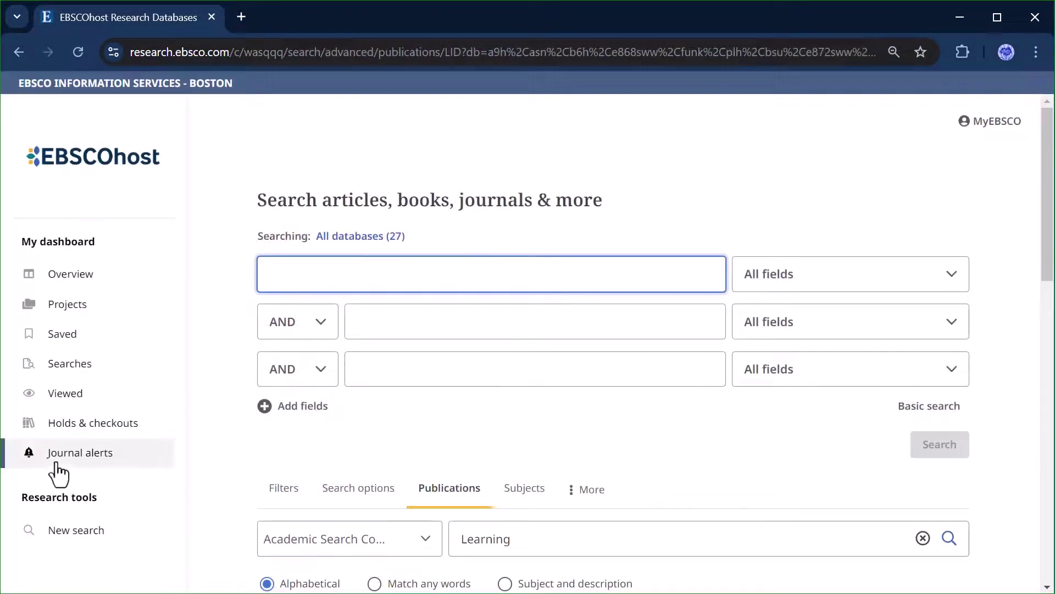
- Return to the journal alerts and check the Learning & Individual Differences alert's options without changing anything
click(113, 463)
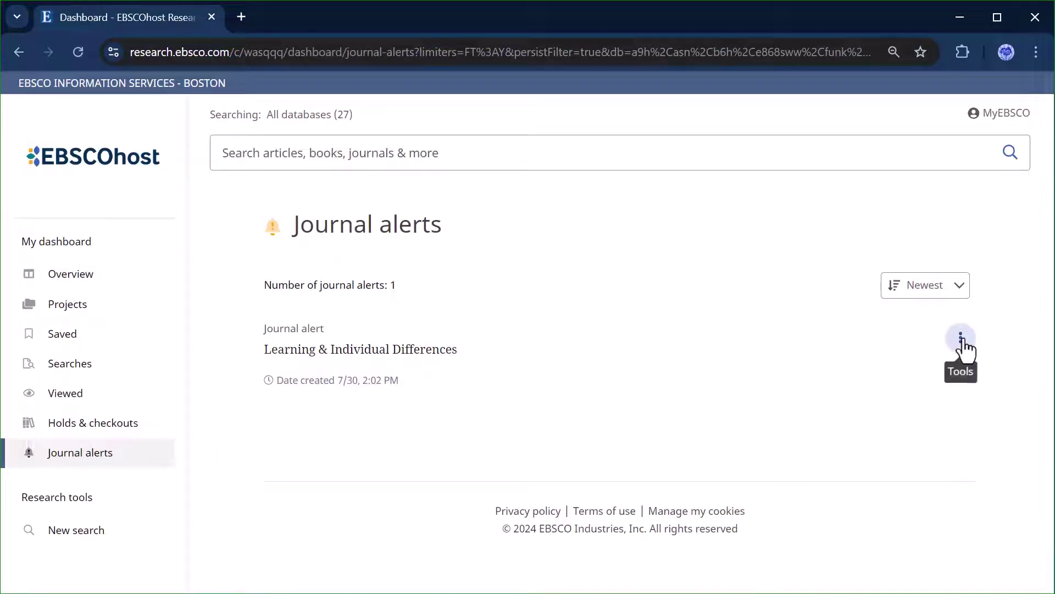
click(962, 339)
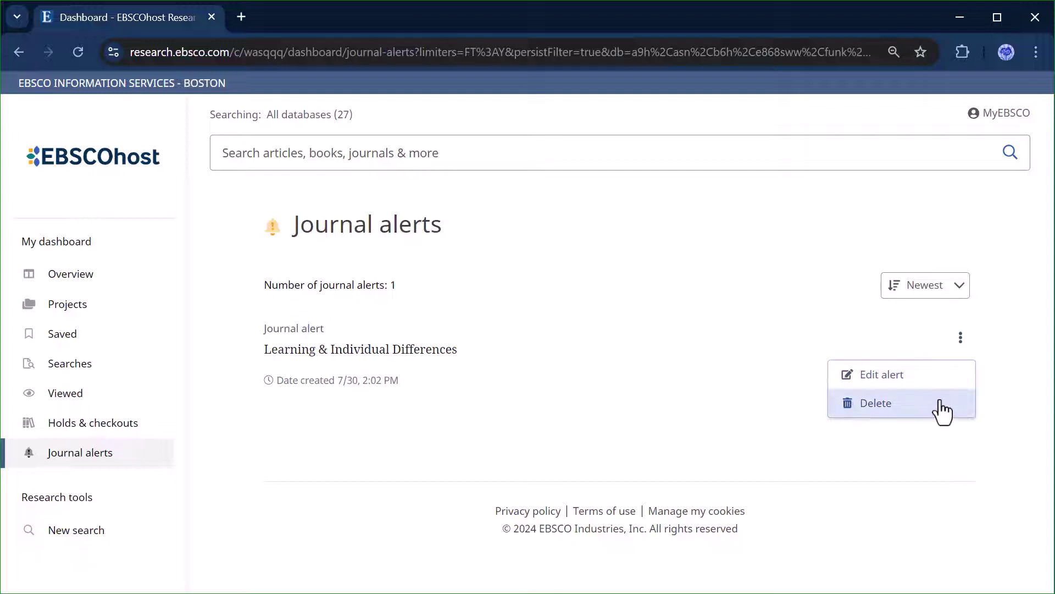
click(216, 493)
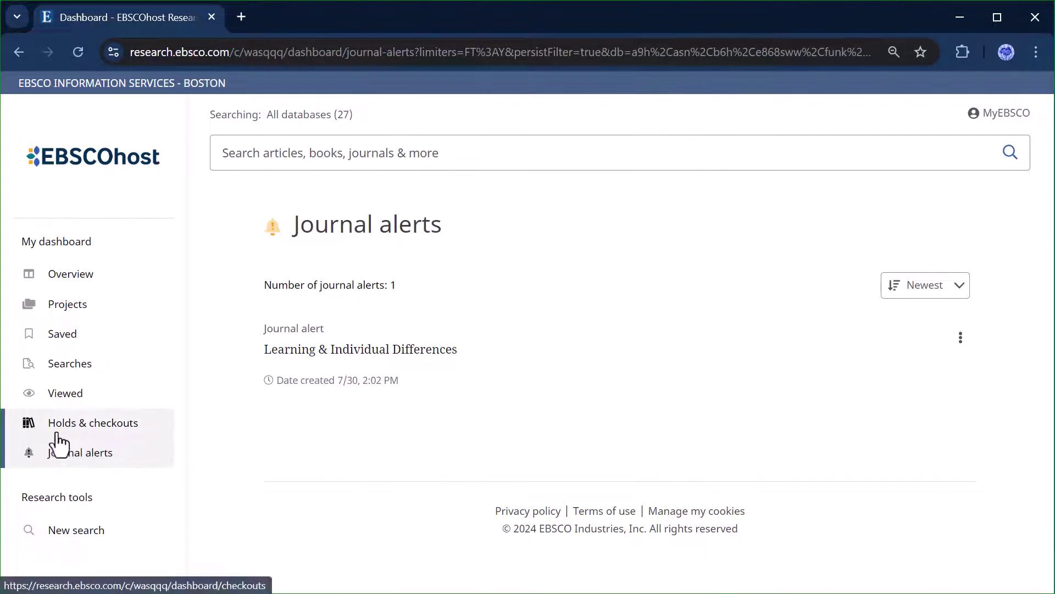
- Show the checked-out Online Learning eBook and highlight its 'Expires 7/23/2024' date
click(139, 434)
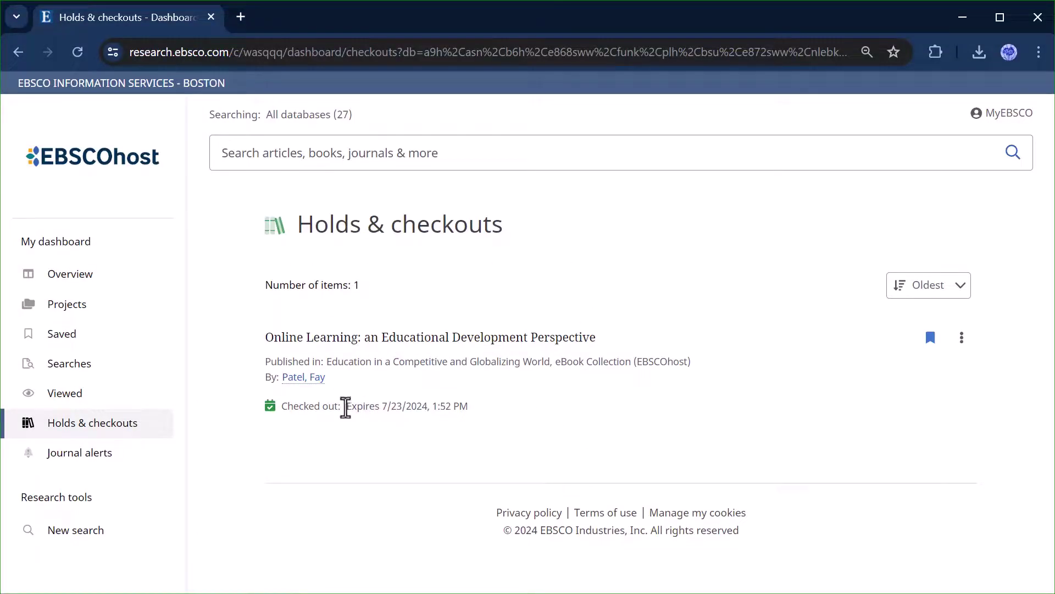
drag(346, 407, 432, 407)
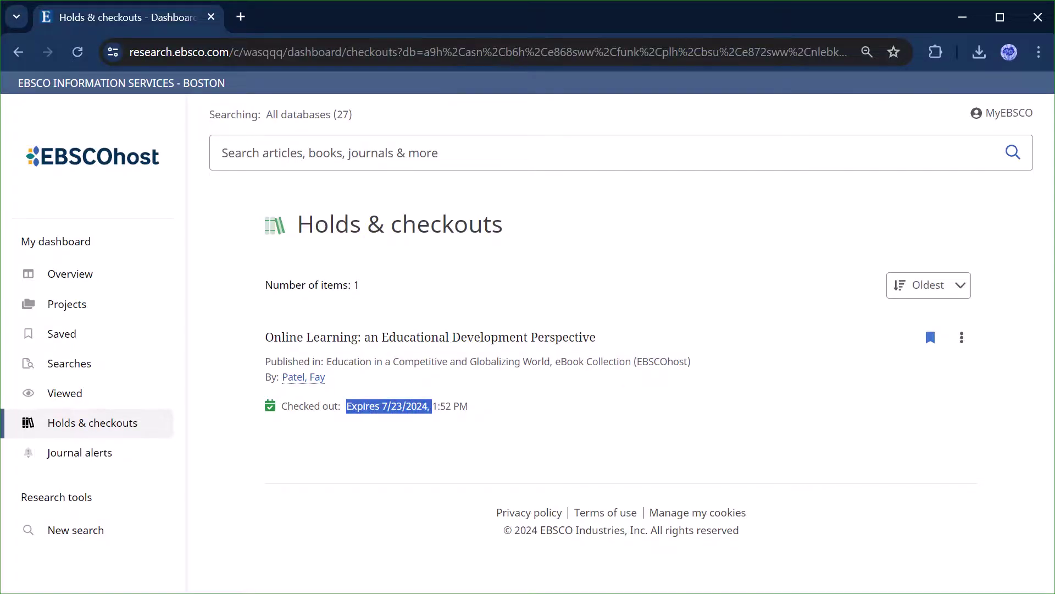